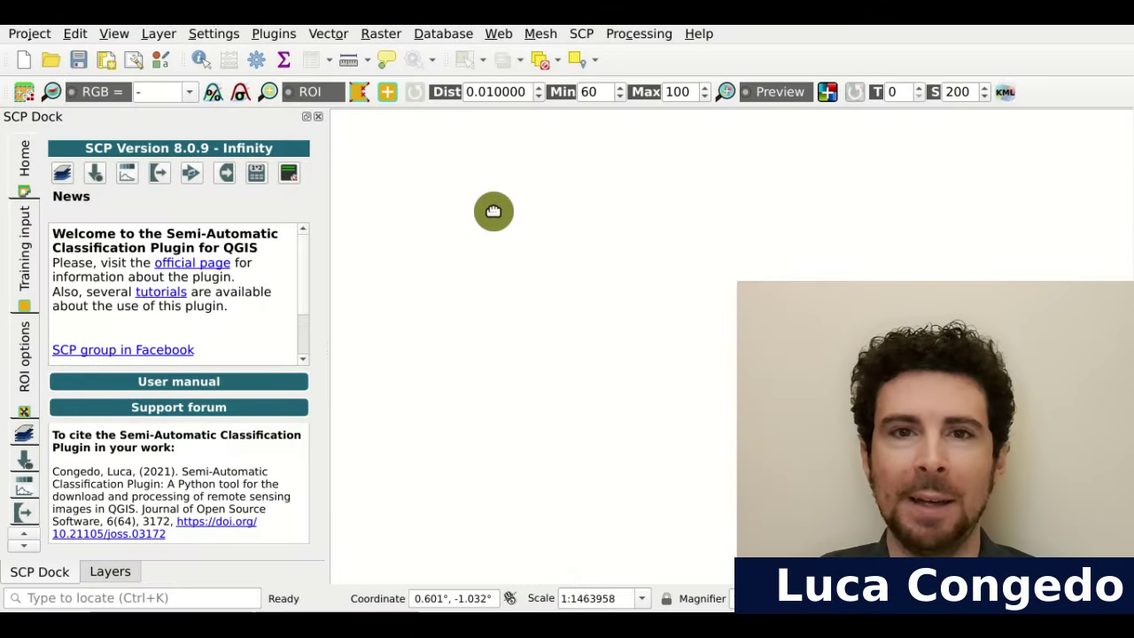
# - Open the Band set tool of the Semi-Automatic Classification Plugin and reposition its window so it is fully in view
pyautogui.click(588, 33)
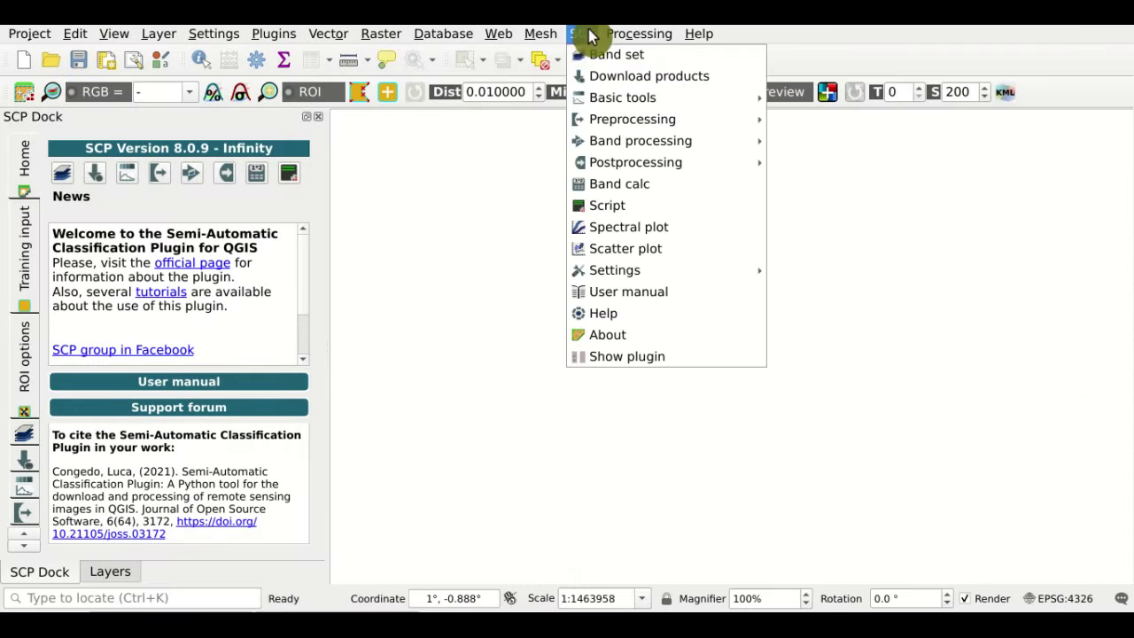
pyautogui.click(735, 62)
pyautogui.moveTo(652, 55); pyautogui.dragTo(679, 86)
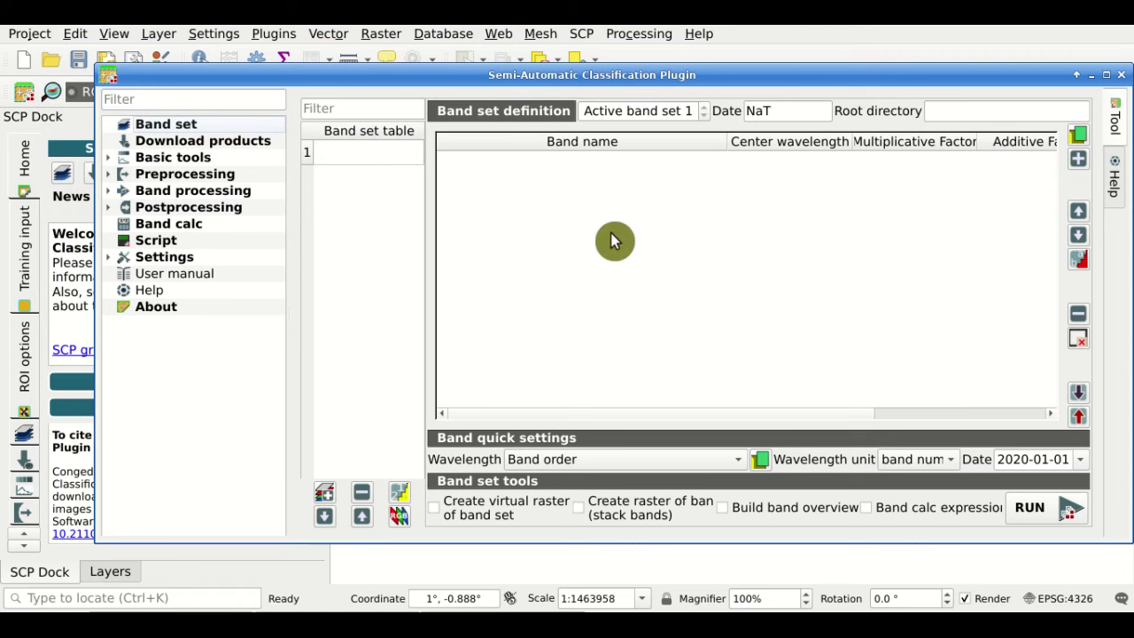
pyautogui.moveTo(714, 87); pyautogui.dragTo(690, 85)
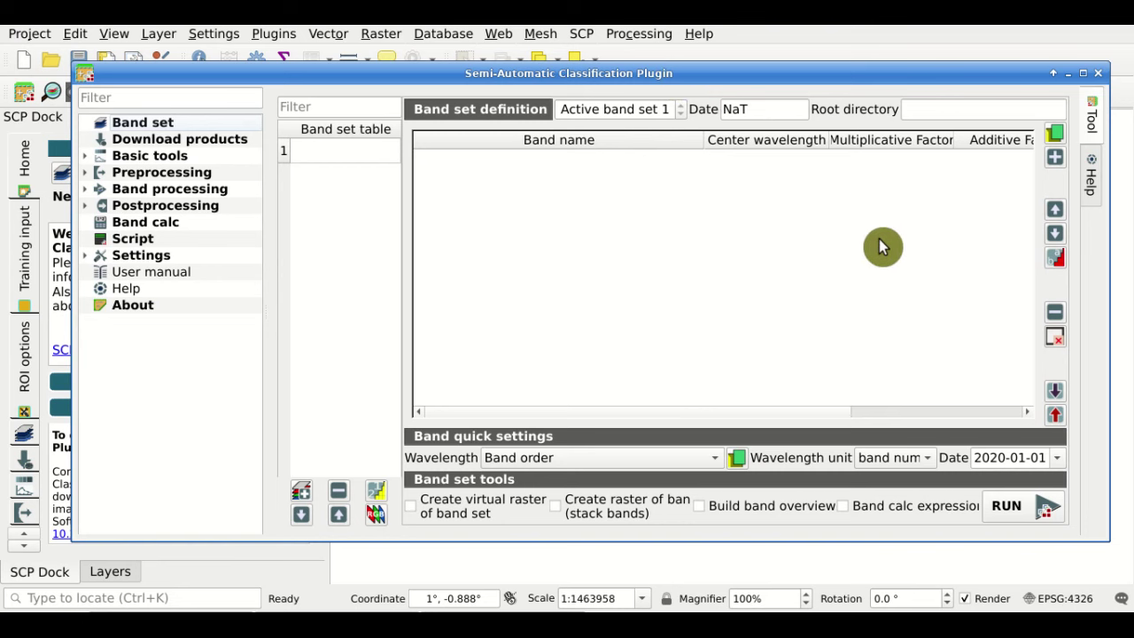
# - Read the built-in help on the band set definition tools and return to the Band set tool
pyautogui.click(1095, 182)
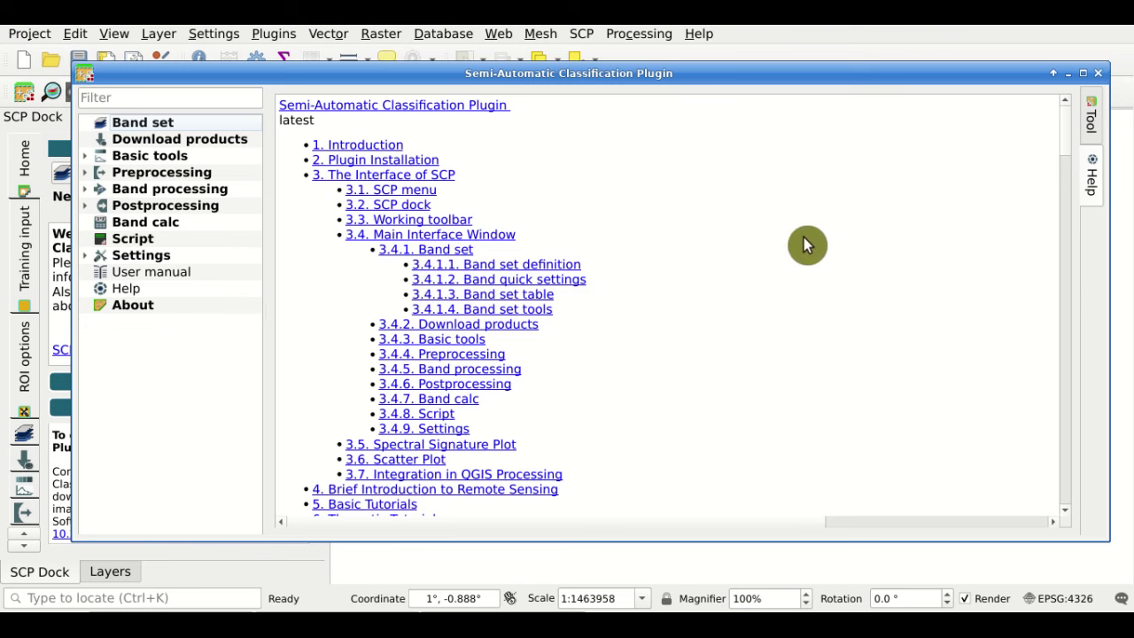
pyautogui.press('Tab')
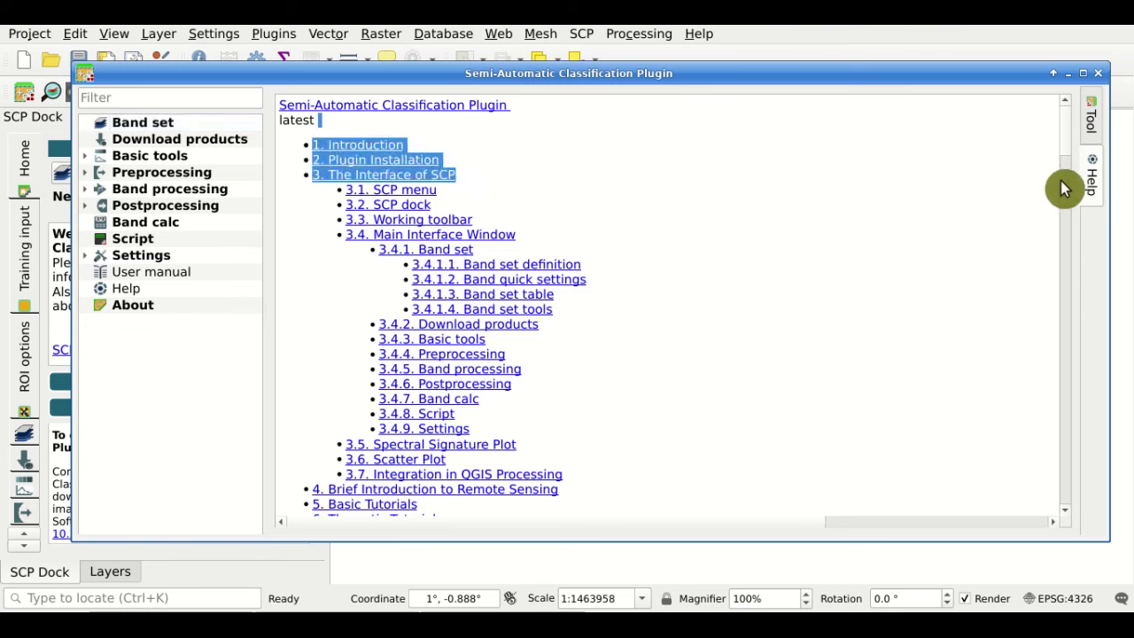
pyautogui.click(1047, 150)
pyautogui.moveTo(1063, 129); pyautogui.dragTo(1058, 359)
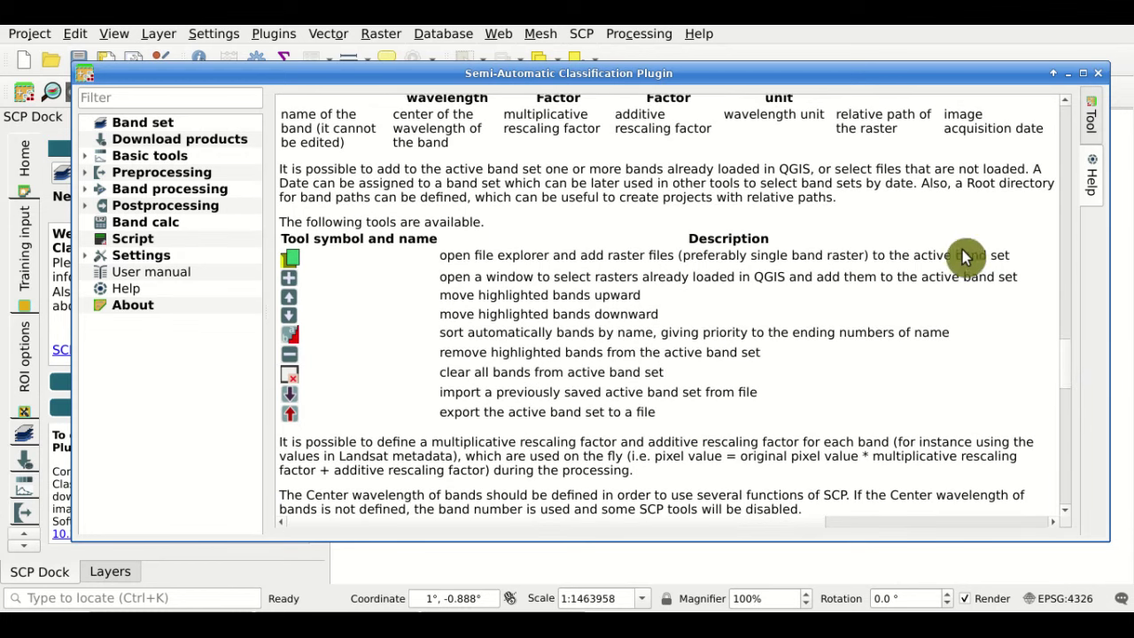
pyautogui.click(1092, 124)
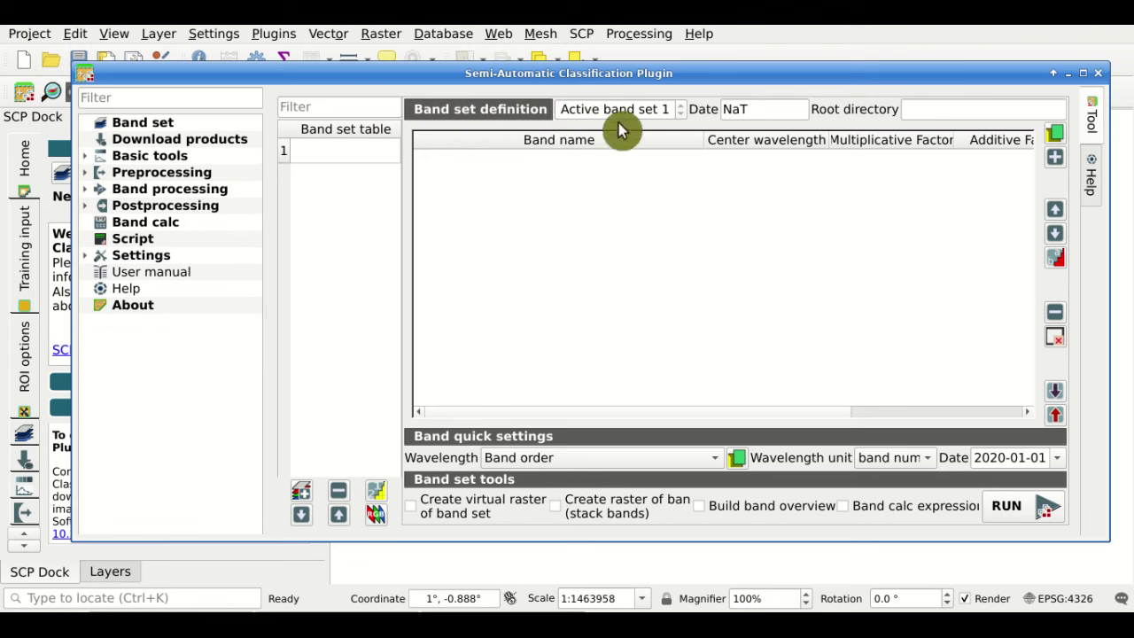
# - Look through the Band processing tools and show the project's layer list in the main window
pyautogui.click(87, 192)
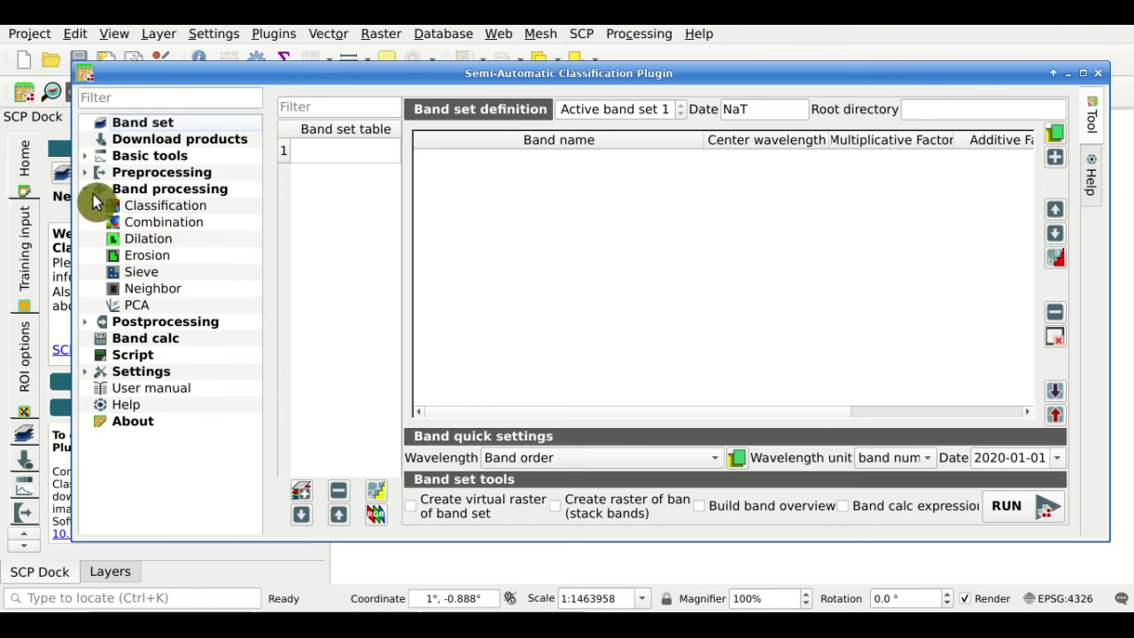
pyautogui.click(87, 192)
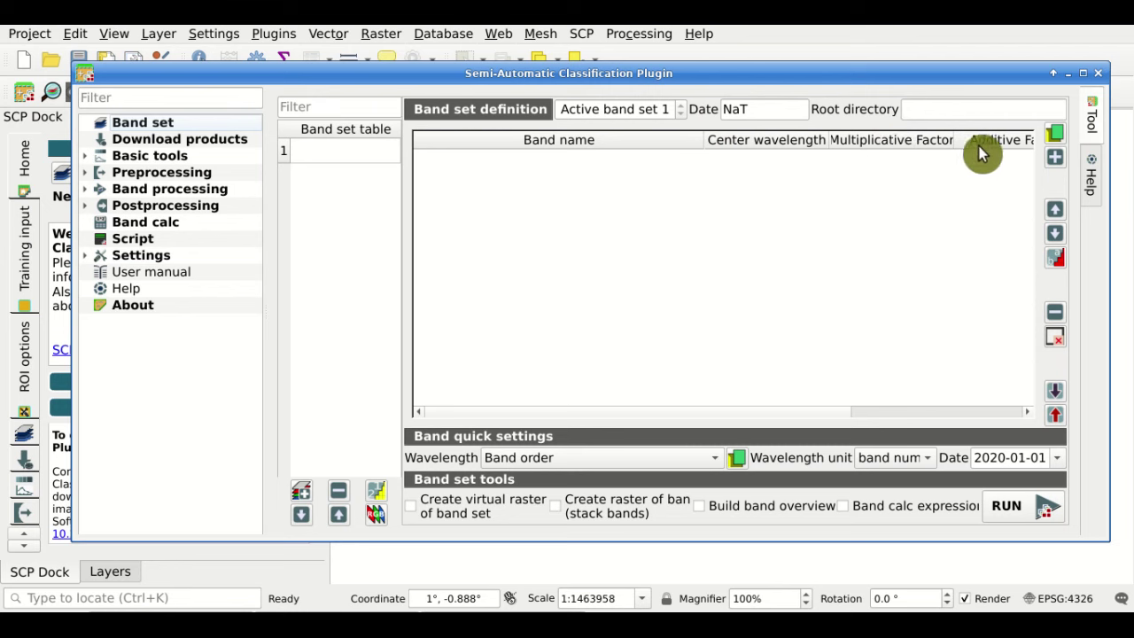
pyautogui.click(855, 52)
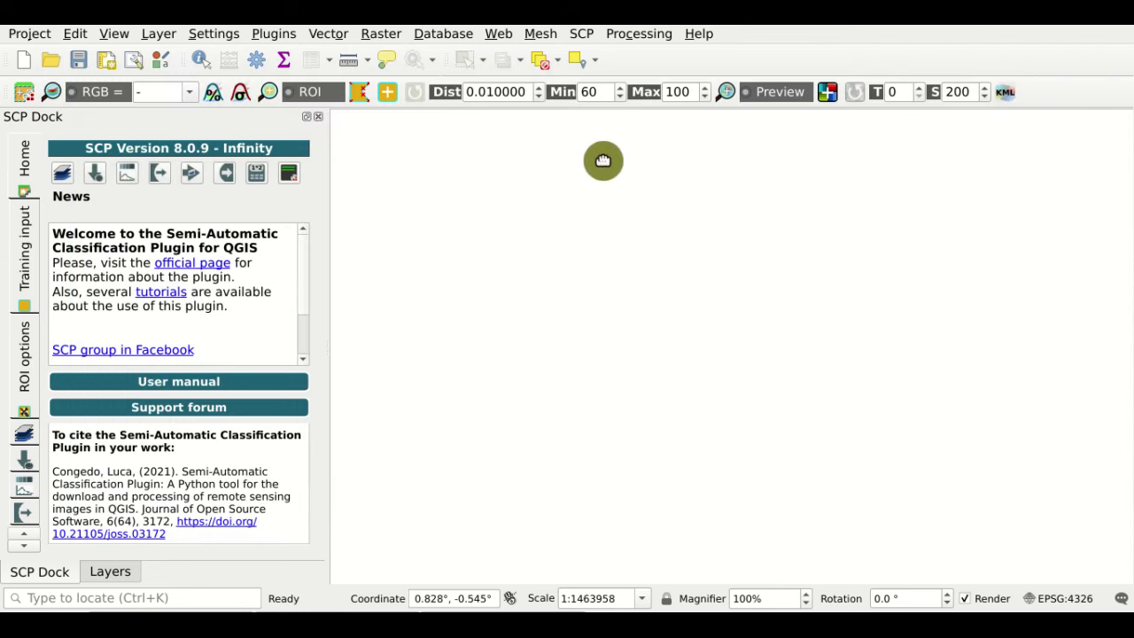
pyautogui.click(111, 574)
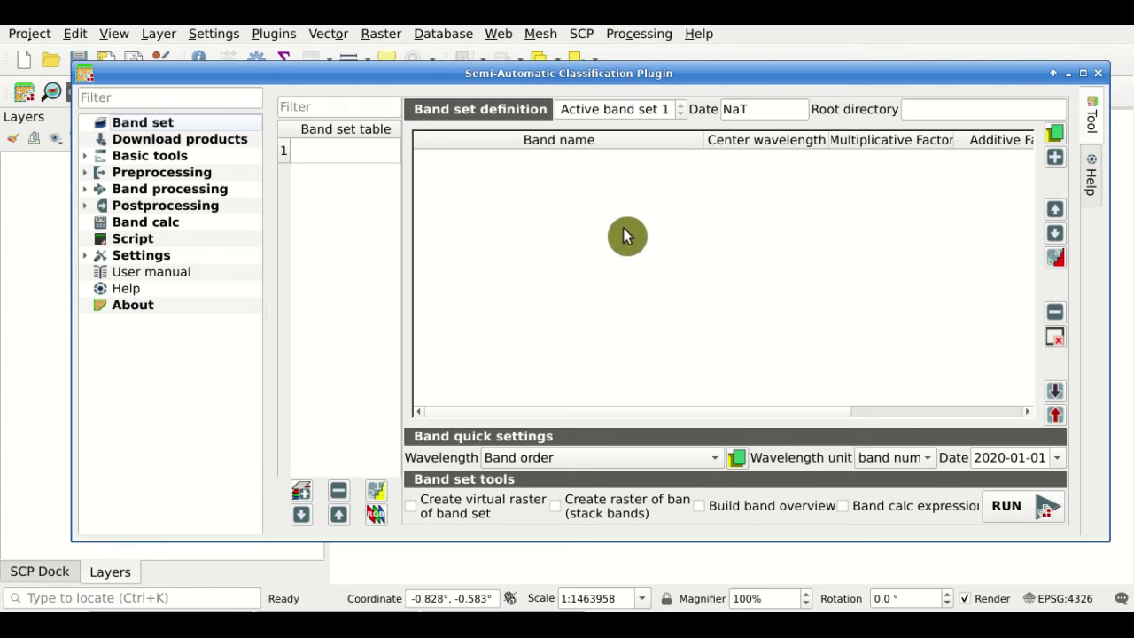
# - Add the ten RT_T32TPR_A042919_20230910T101420 rasters, B02 to B12, from sample_data to band set 1 and widen the band name column
pyautogui.click(1056, 139)
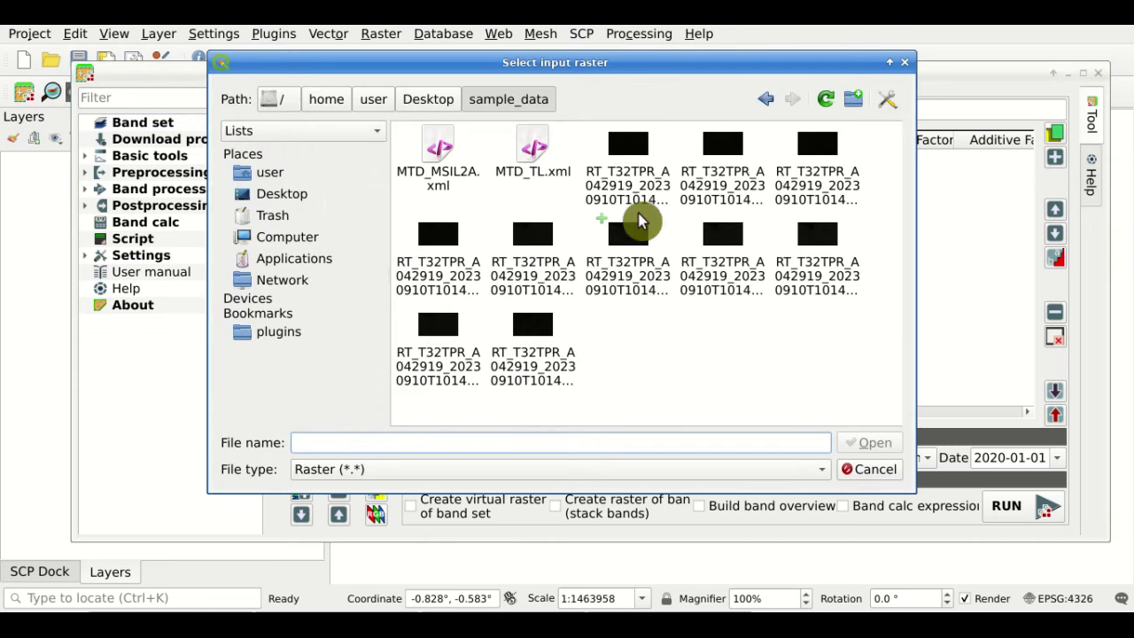
pyautogui.click(634, 164)
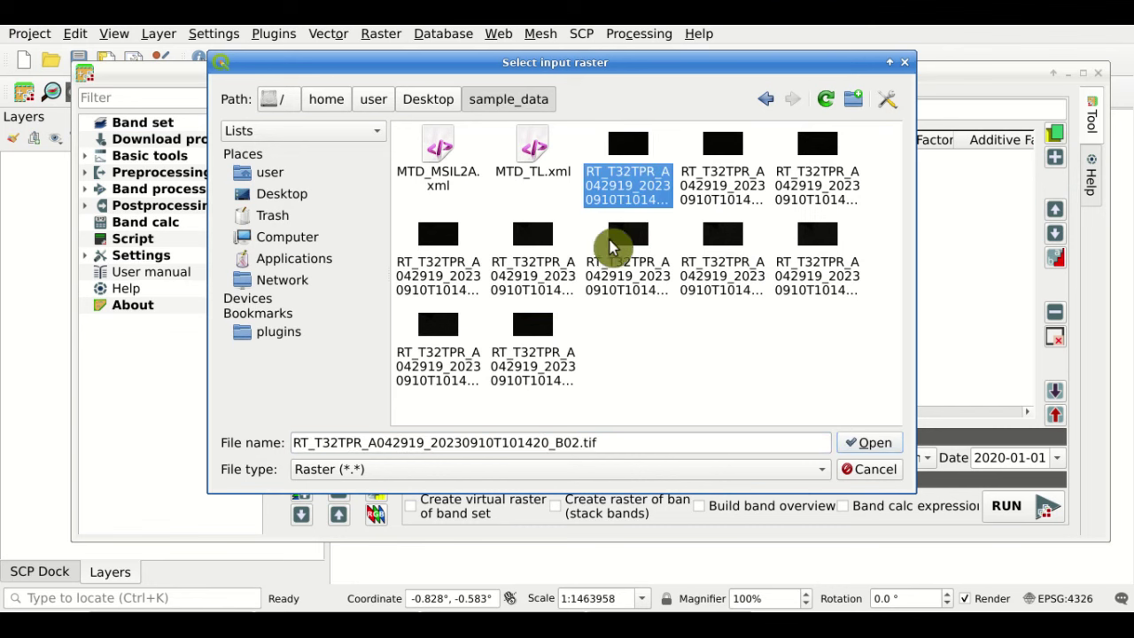
pyautogui.keyDown('shift'); pyautogui.click(549, 356); pyautogui.keyUp('shift')
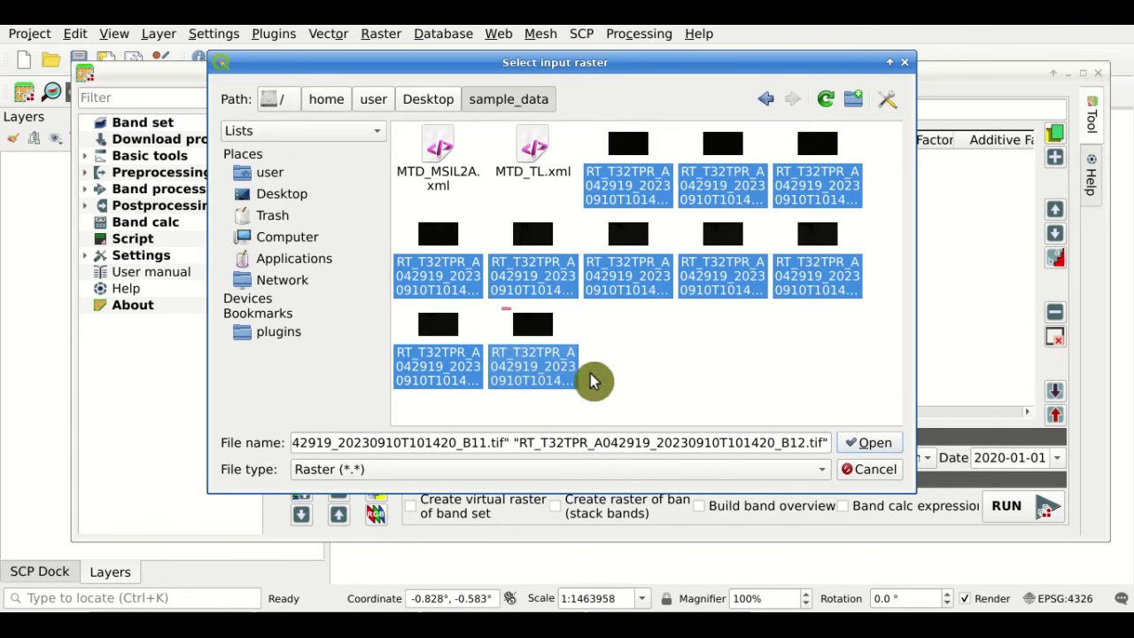
pyautogui.click(872, 444)
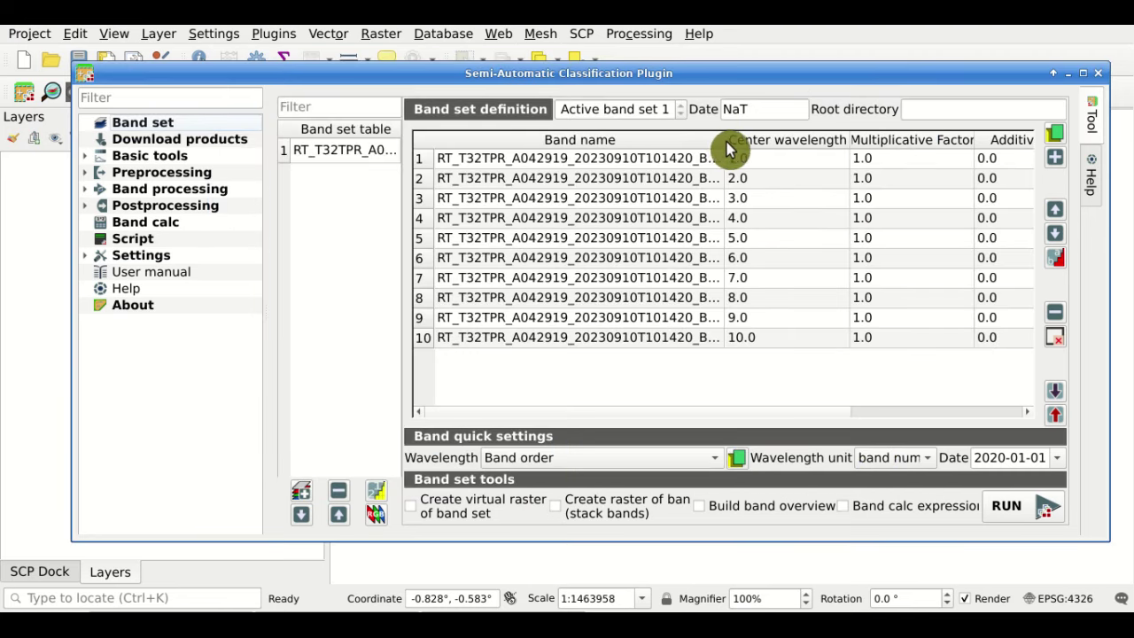
pyautogui.moveTo(722, 139); pyautogui.dragTo(755, 142)
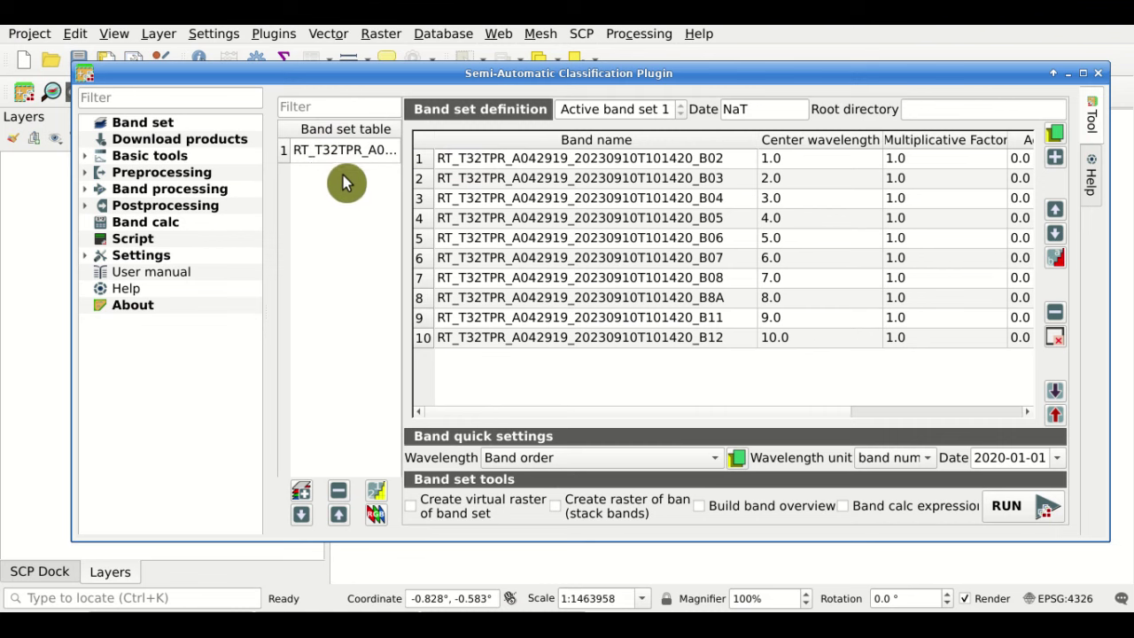
# - Set the center wavelength of band B02 in band set 1 to 11
pyautogui.press('Escape')
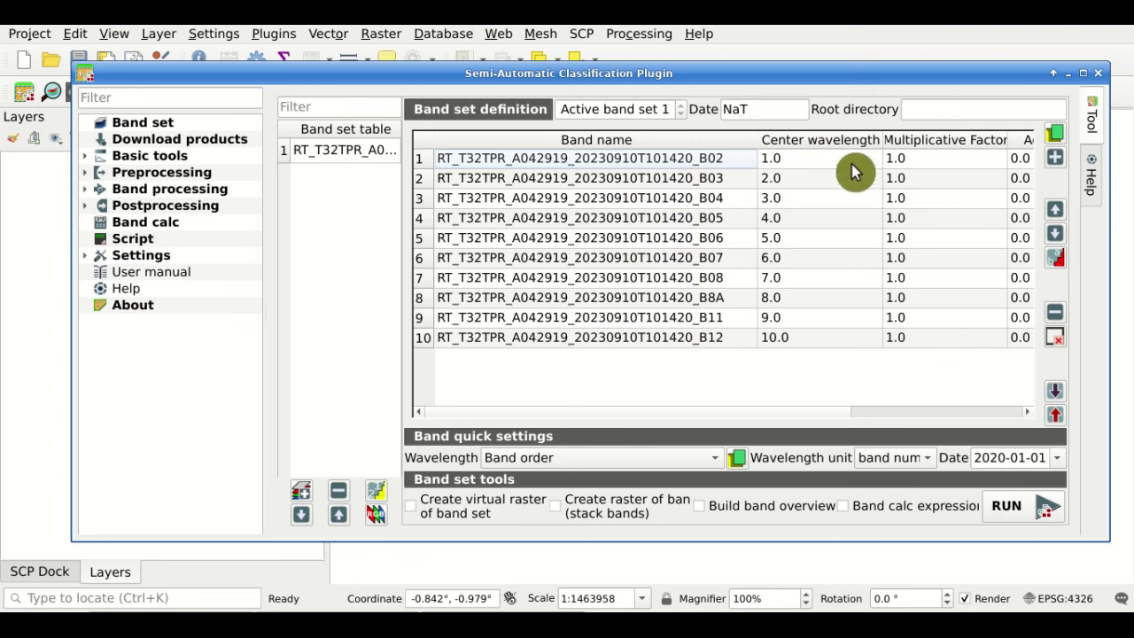
pyautogui.click(808, 163)
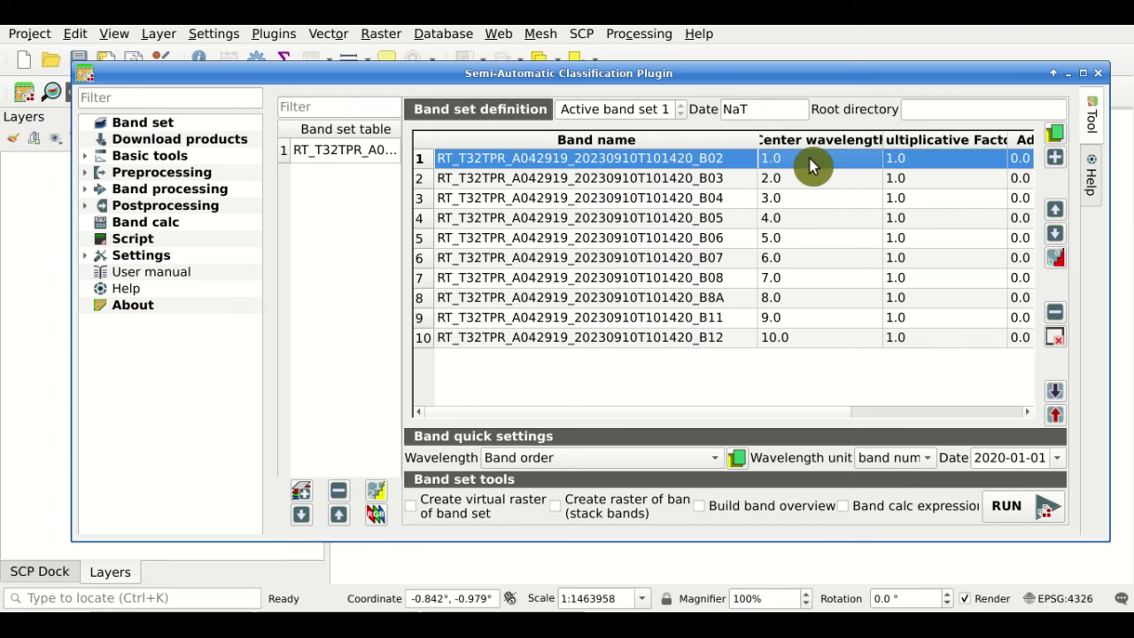
pyautogui.click(810, 166)
pyautogui.click(811, 166)
pyautogui.click(810, 166)
pyautogui.write('11')
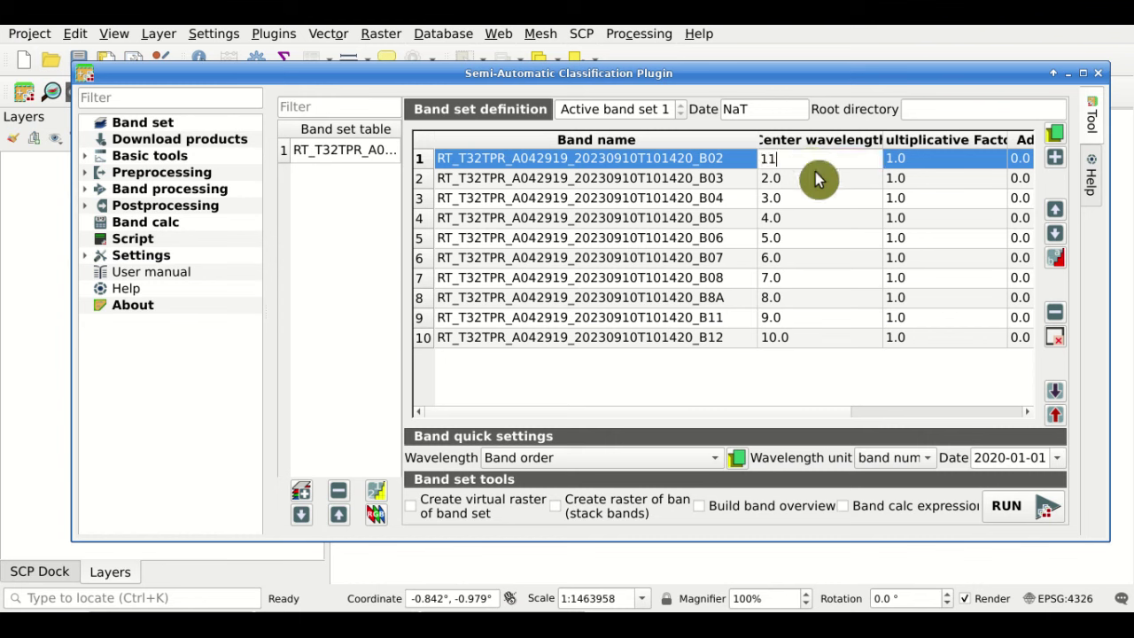
pyautogui.click(817, 179)
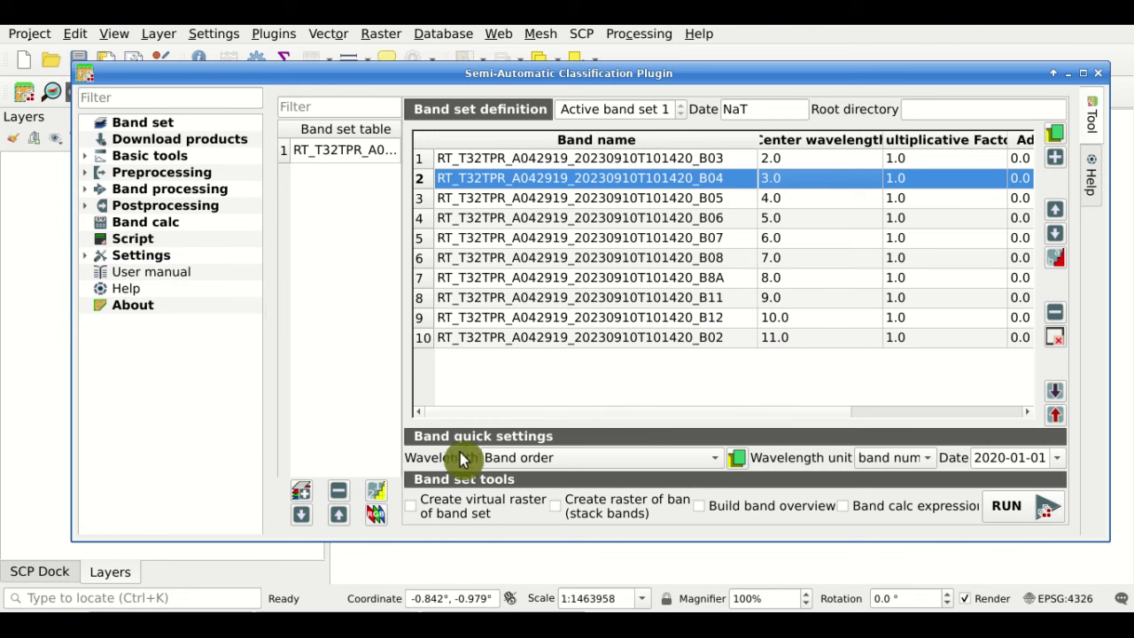
# - Assign the Sentinel-2 center wavelengths to band set 1 and check the wavelength unit, path and date columns
pyautogui.click(656, 467)
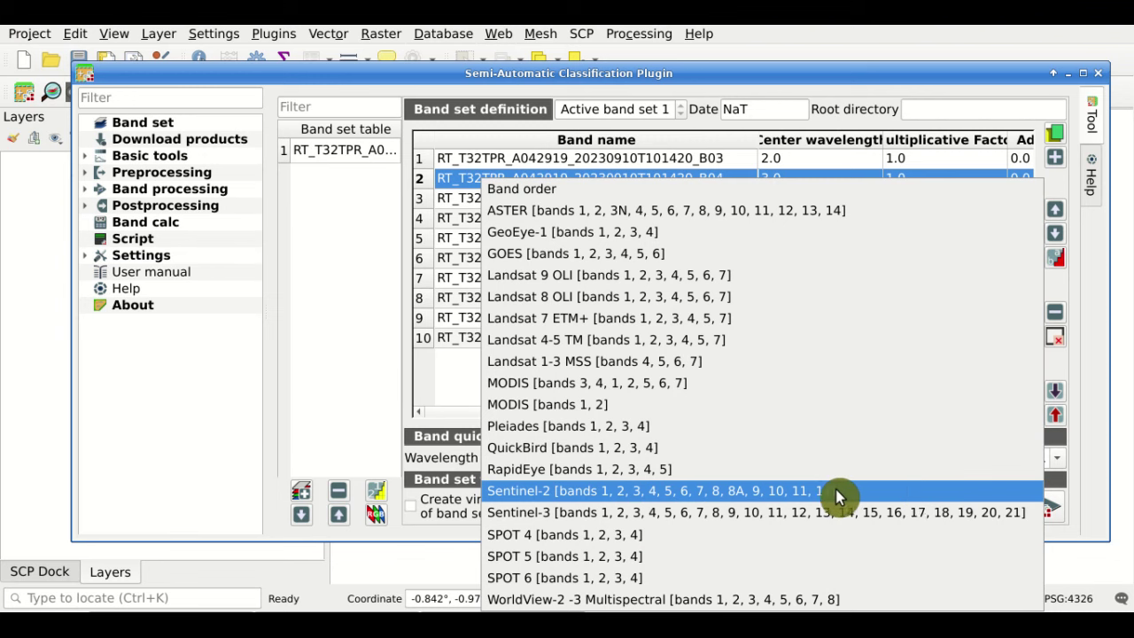
pyautogui.click(888, 501)
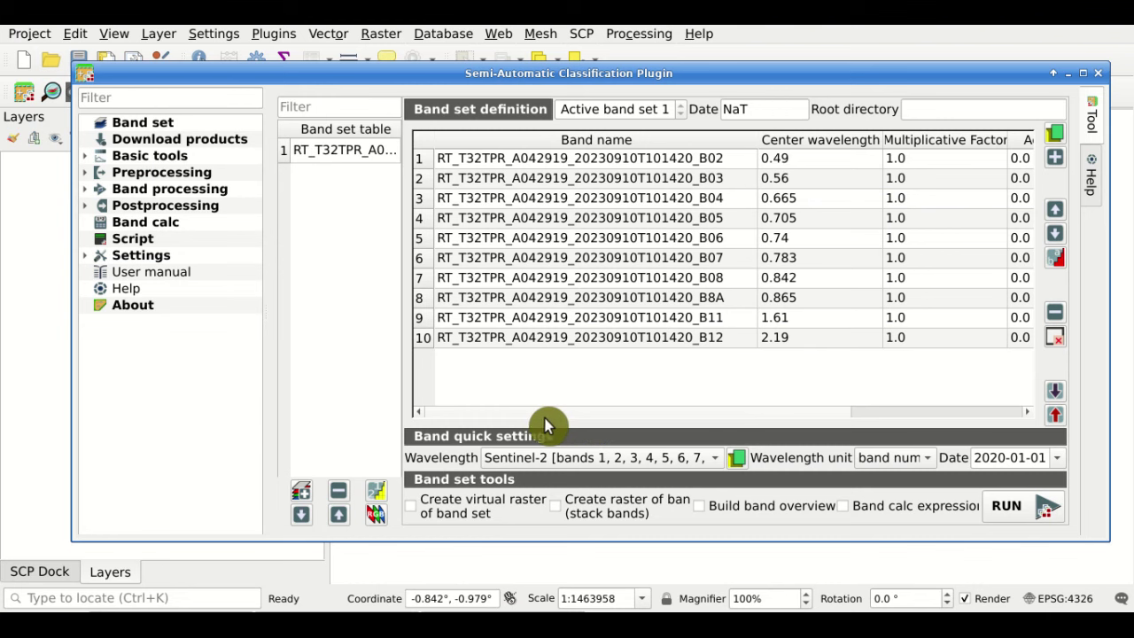
pyautogui.moveTo(534, 412); pyautogui.dragTo(591, 412)
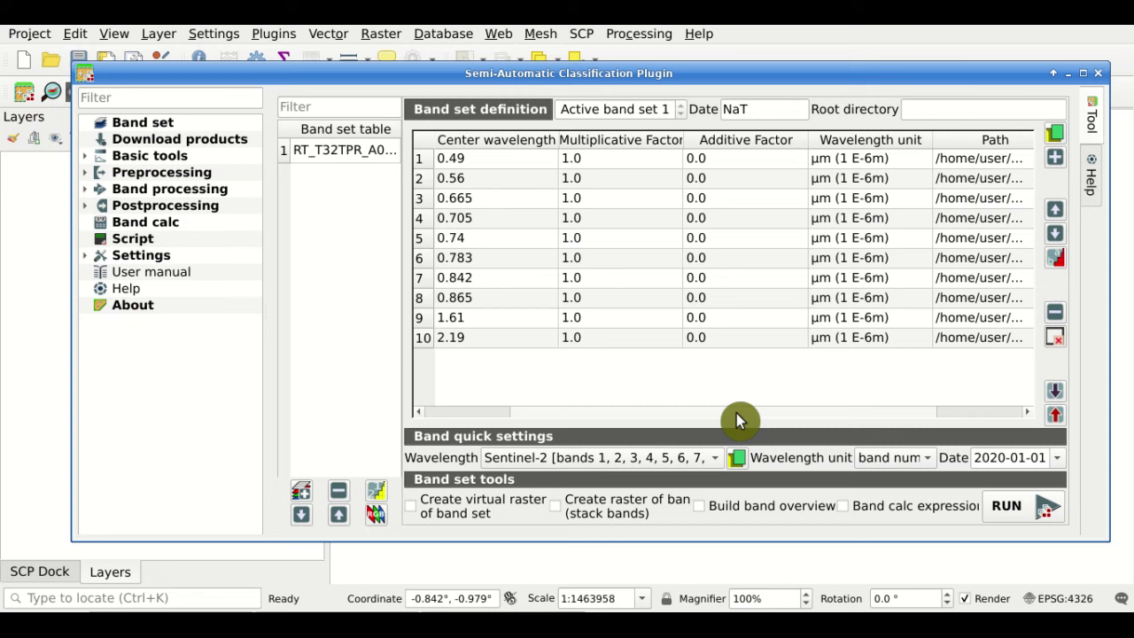
pyautogui.hscroll(3, 737, 412)
pyautogui.moveTo(949, 141); pyautogui.dragTo(1065, 139)
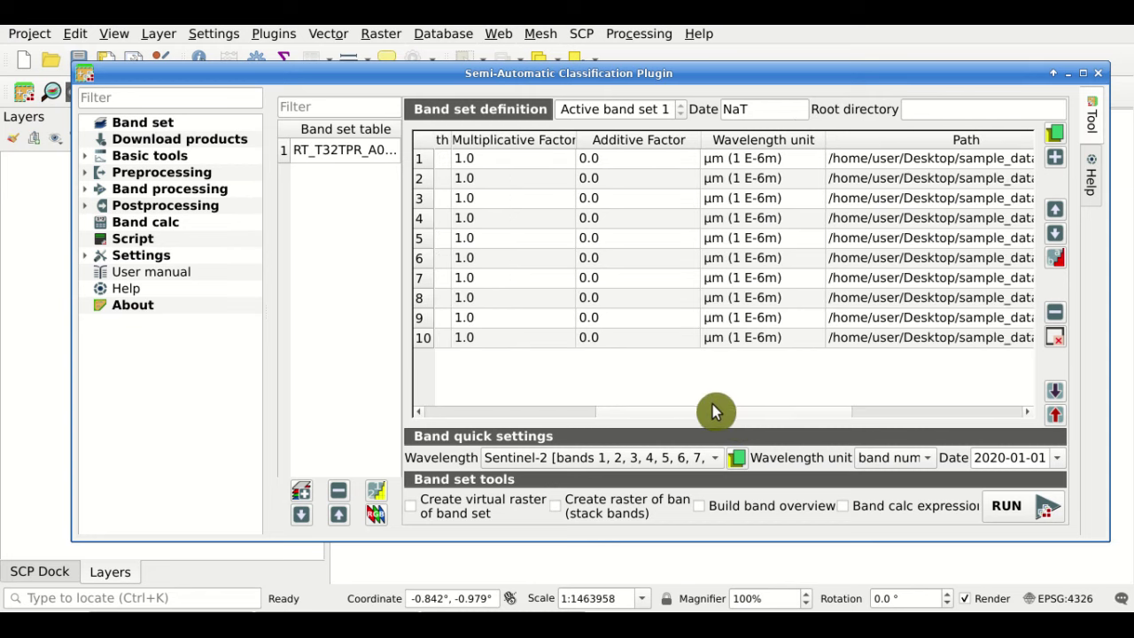
pyautogui.hscroll(3, 699, 416)
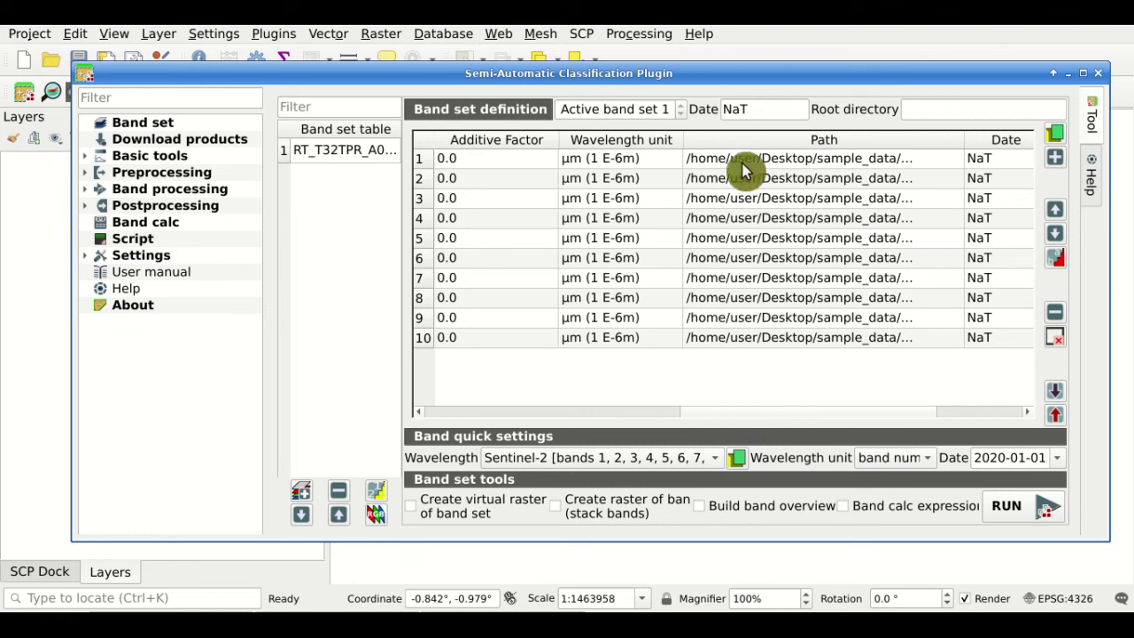
pyautogui.moveTo(765, 416); pyautogui.dragTo(458, 427)
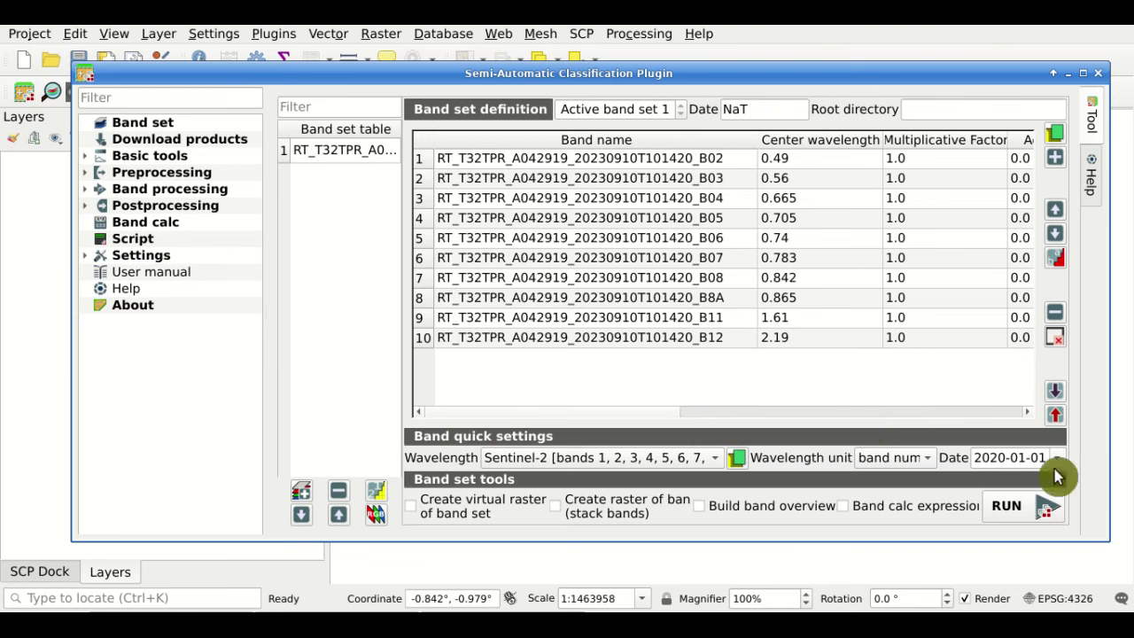
# - Set the acquisition date of band set 1 to 2023-09-10
pyautogui.click(1059, 458)
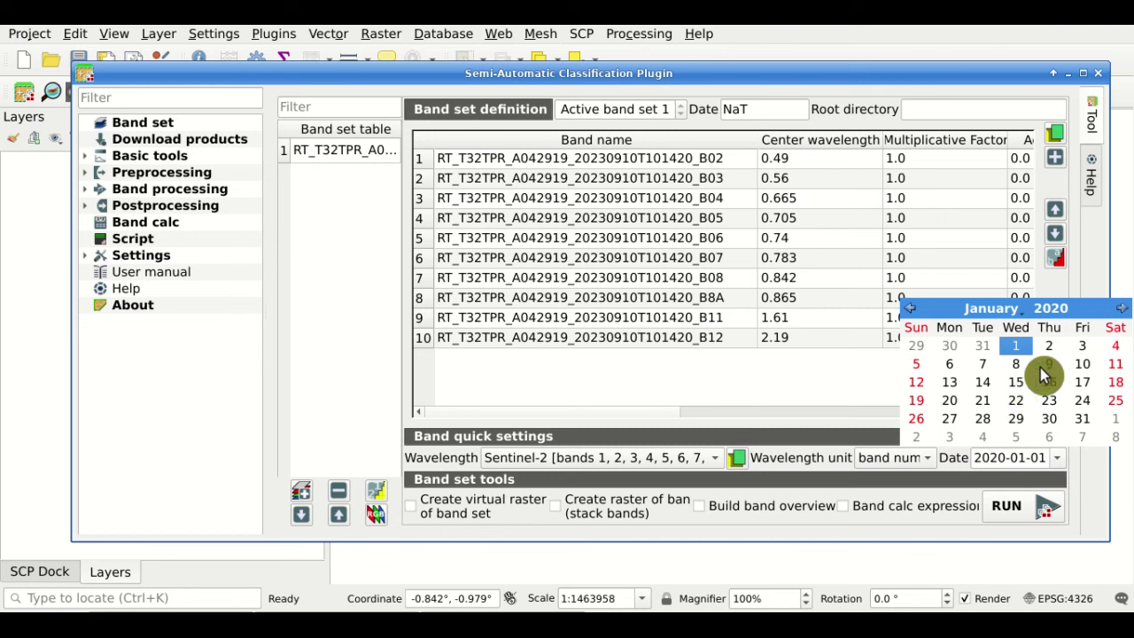
pyautogui.click(1060, 306)
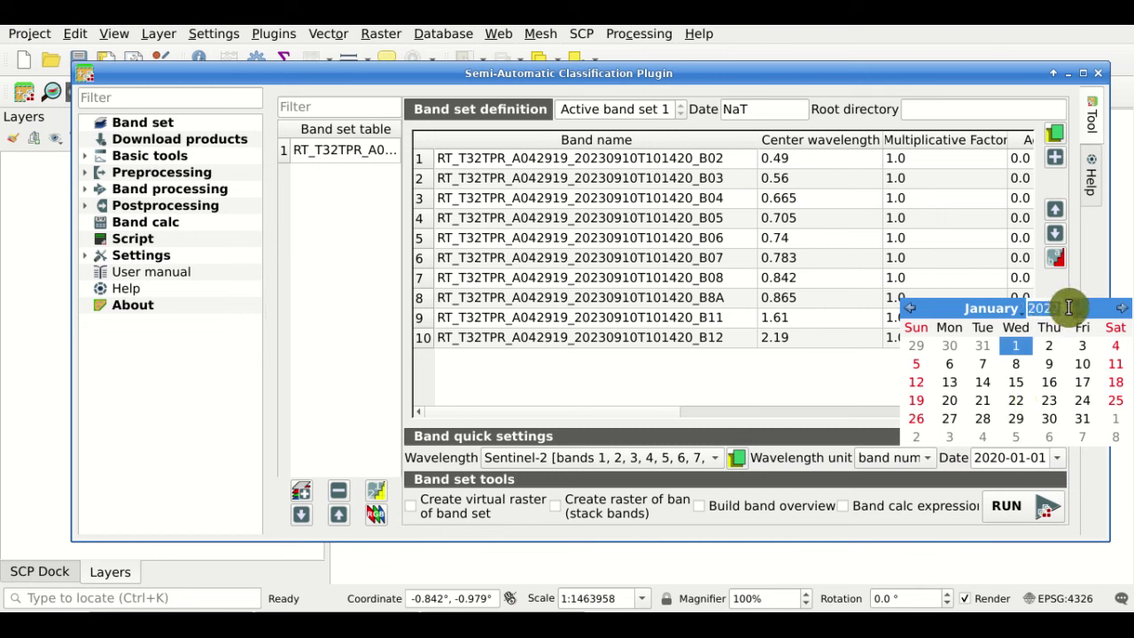
pyautogui.write('2023')
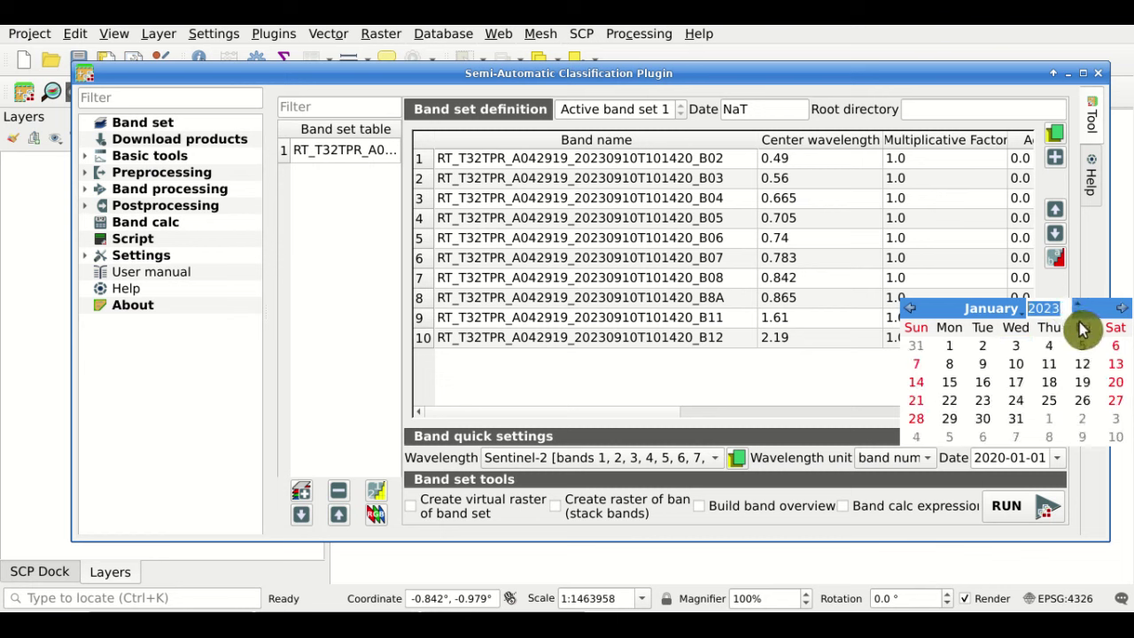
pyautogui.press('Return')
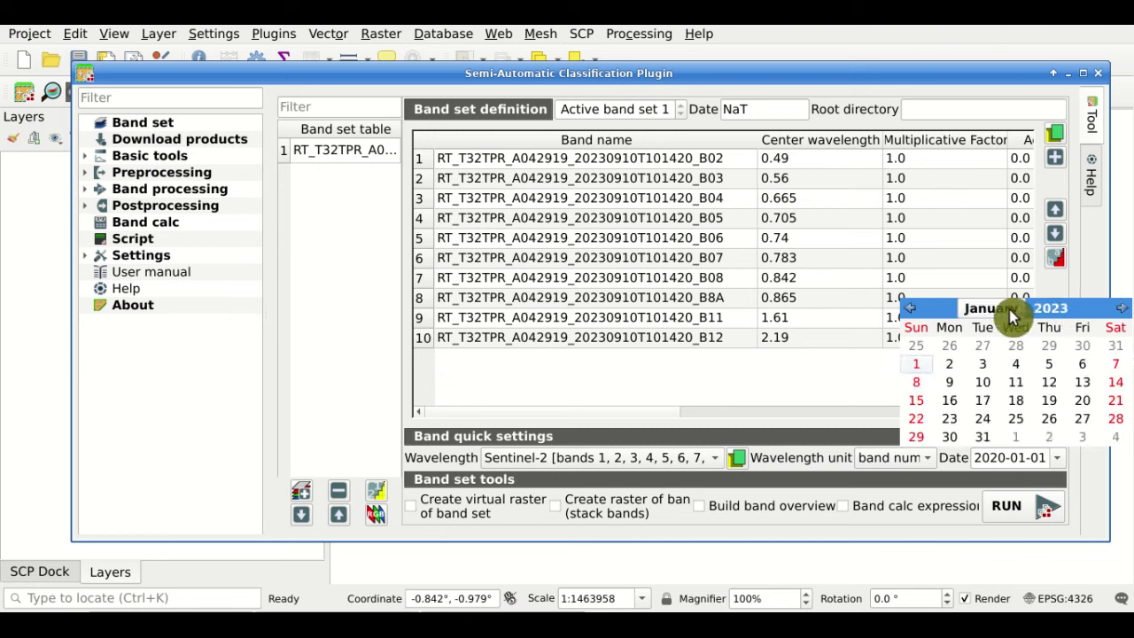
pyautogui.click(1013, 316)
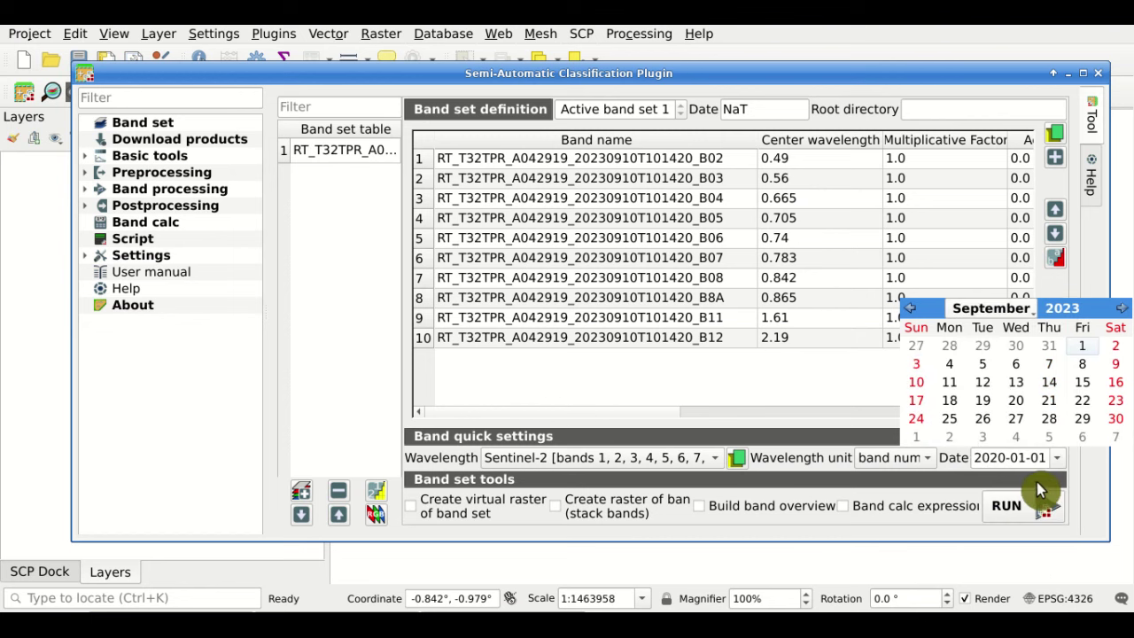
pyautogui.click(915, 381)
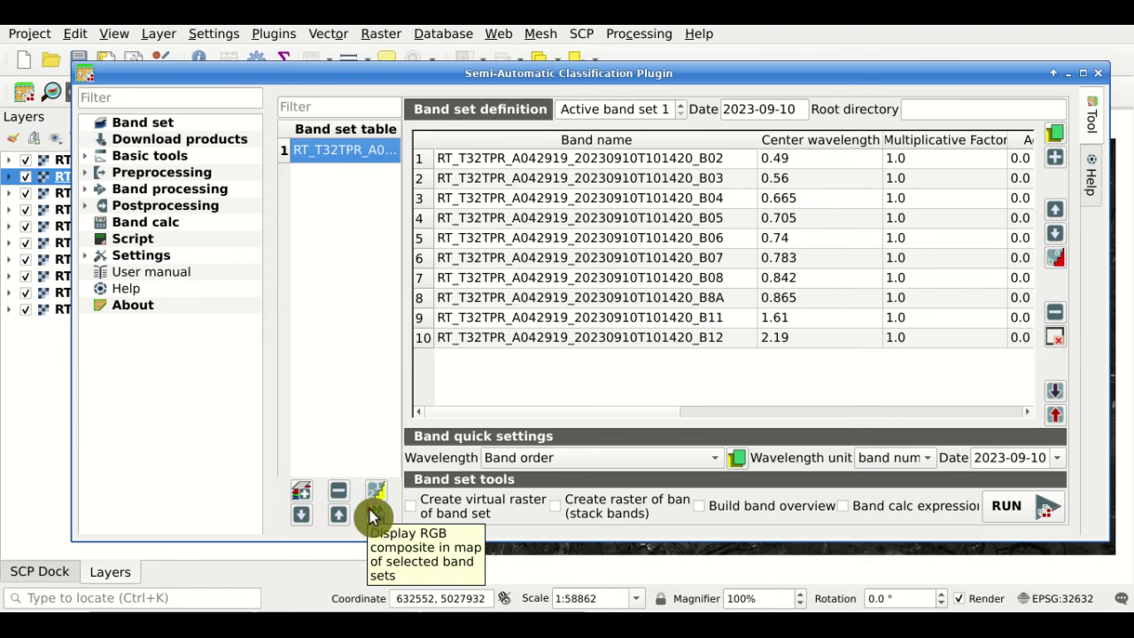
# - Create band set 2 and add all ten RT_T32TPR_A039916_20230212T101131 rasters, B02 to B8A, to it
pyautogui.click(308, 499)
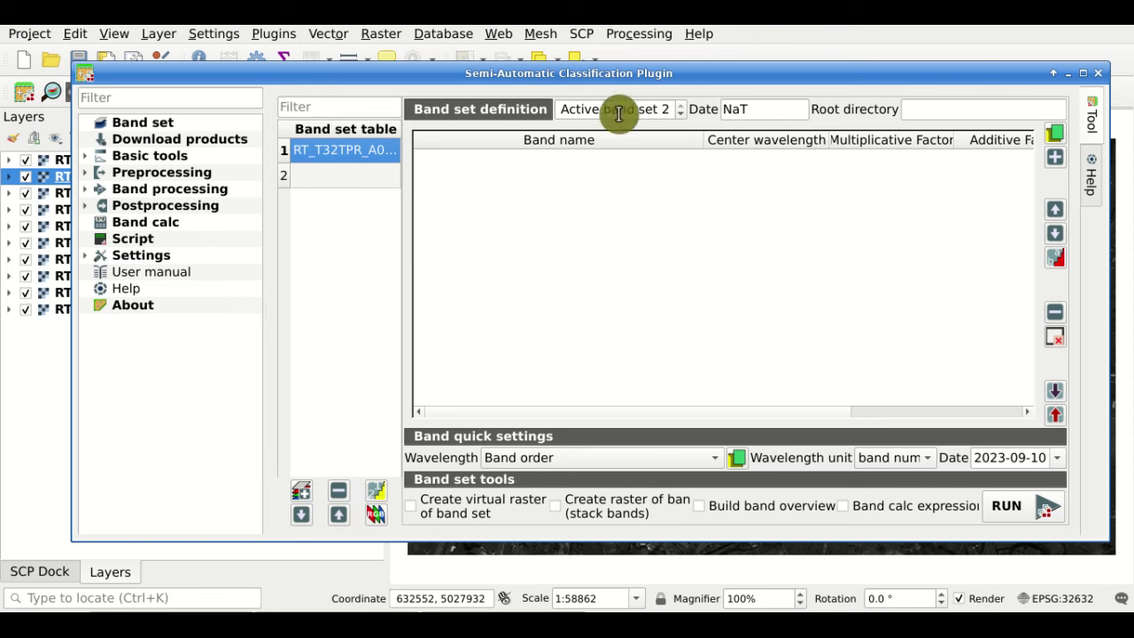
pyautogui.click(378, 174)
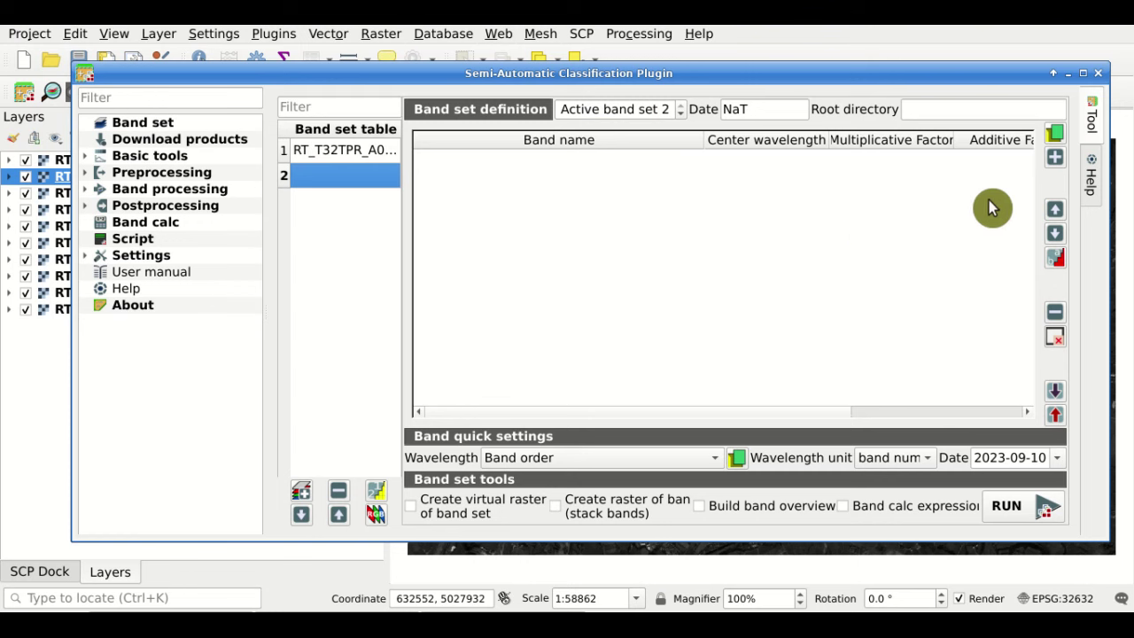
pyautogui.click(1054, 166)
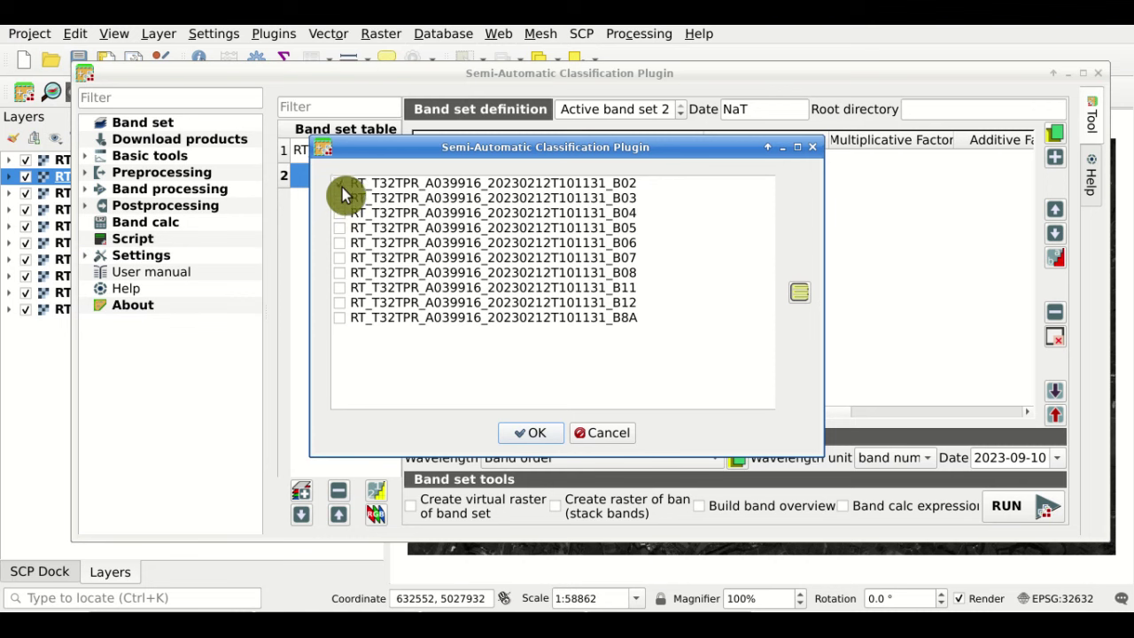
pyautogui.click(801, 295)
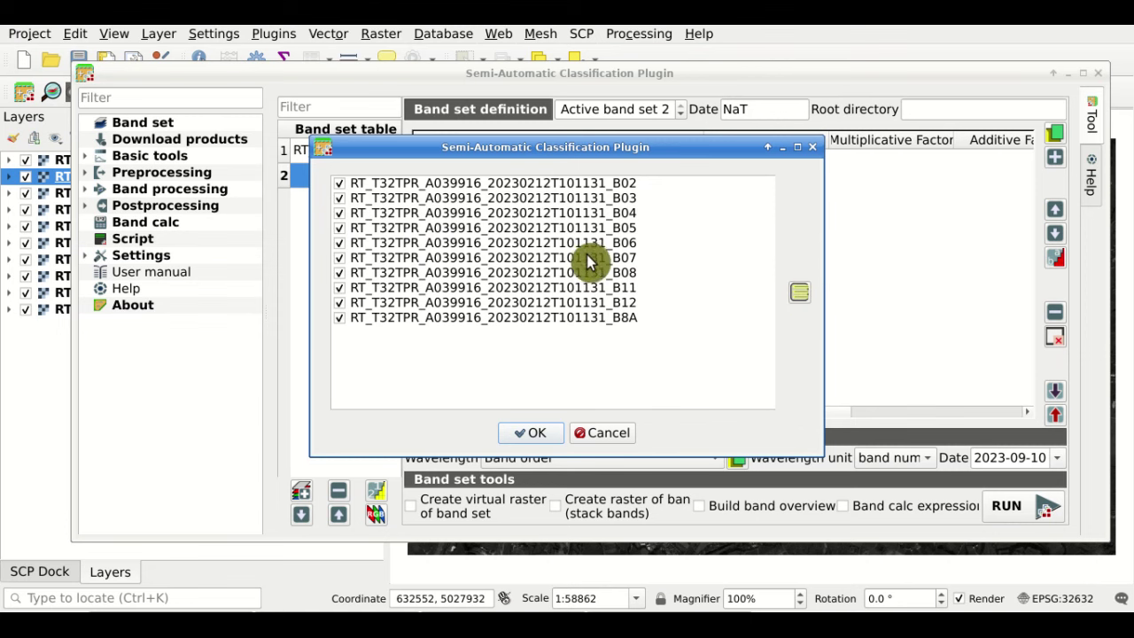
pyautogui.click(542, 434)
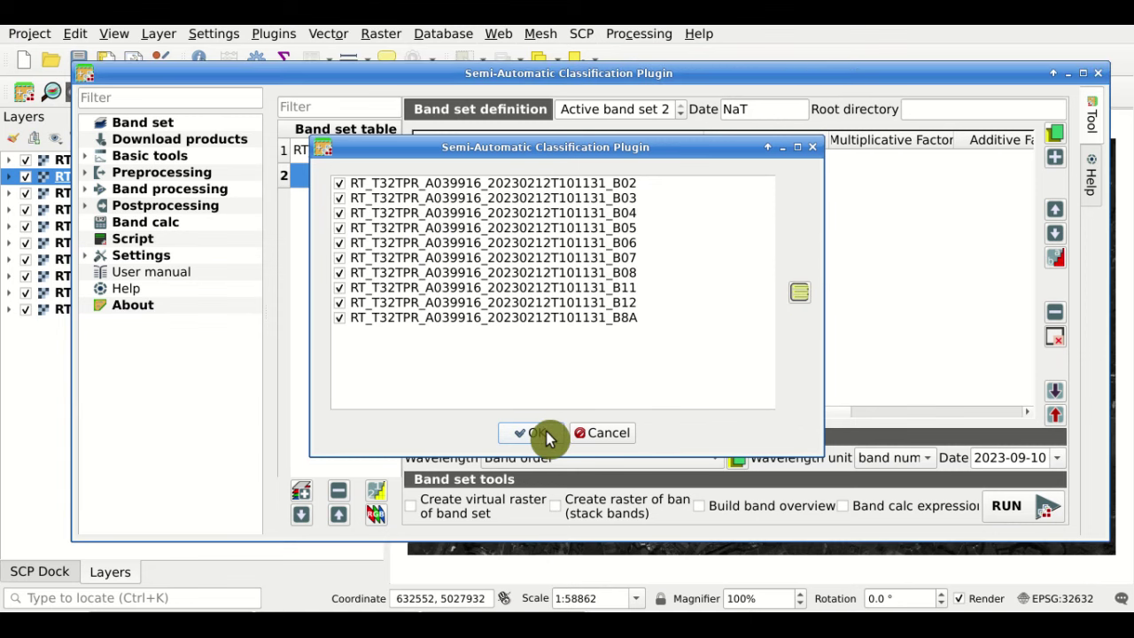
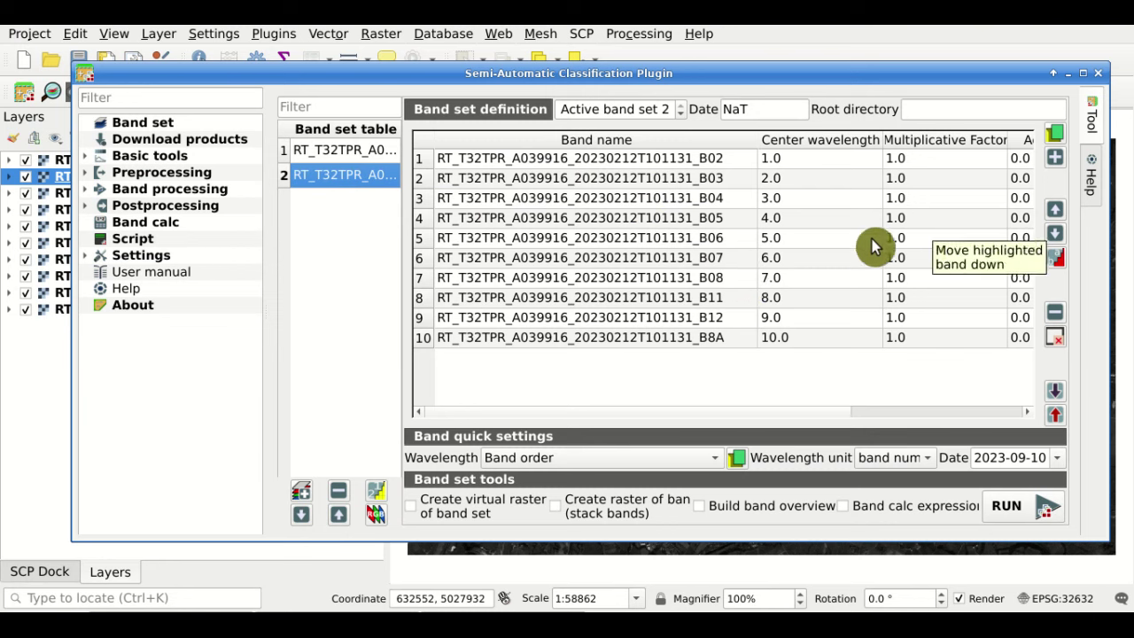
# - Move band B05 in band set 2 three rows down and one row up, and sort the bands by name
pyautogui.click(786, 220)
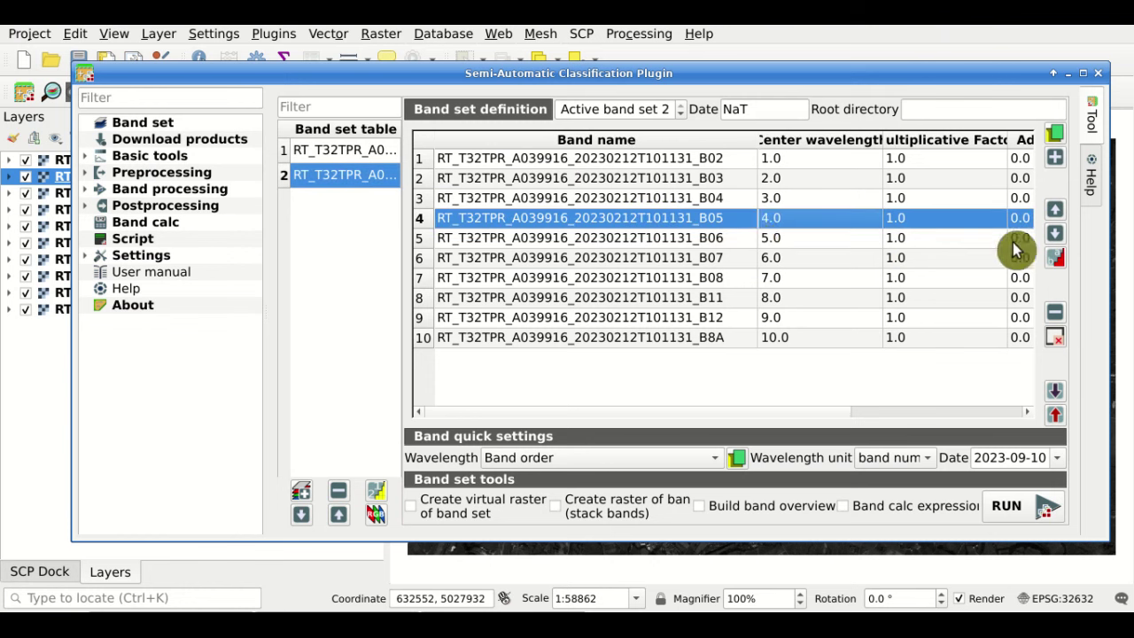
pyautogui.click(1055, 234)
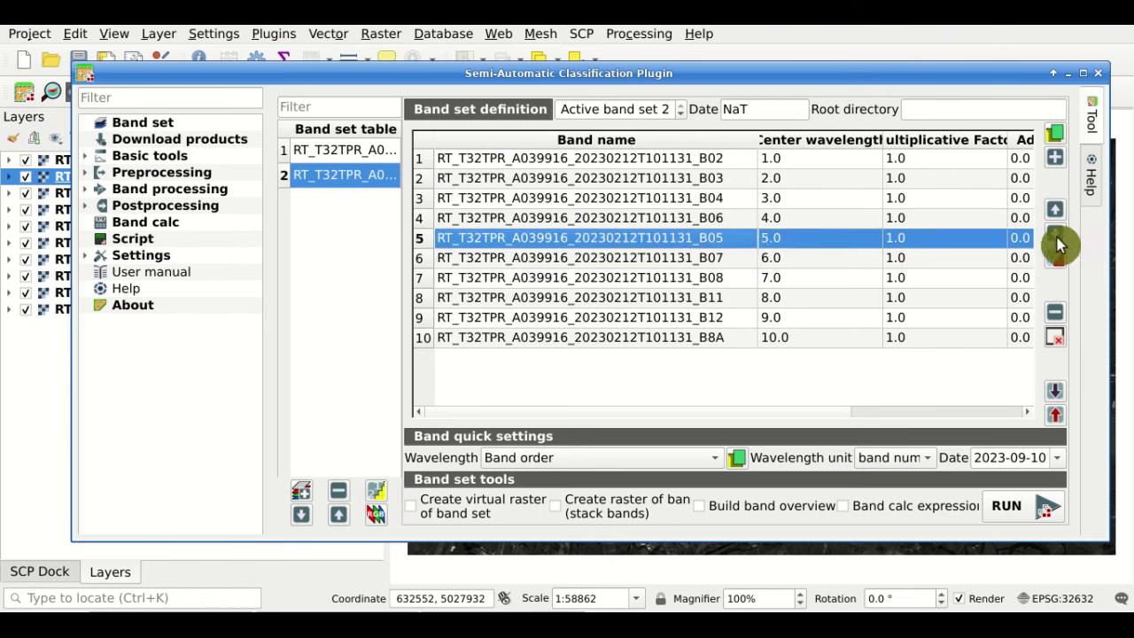
pyautogui.click(1055, 234)
pyautogui.click(1057, 237)
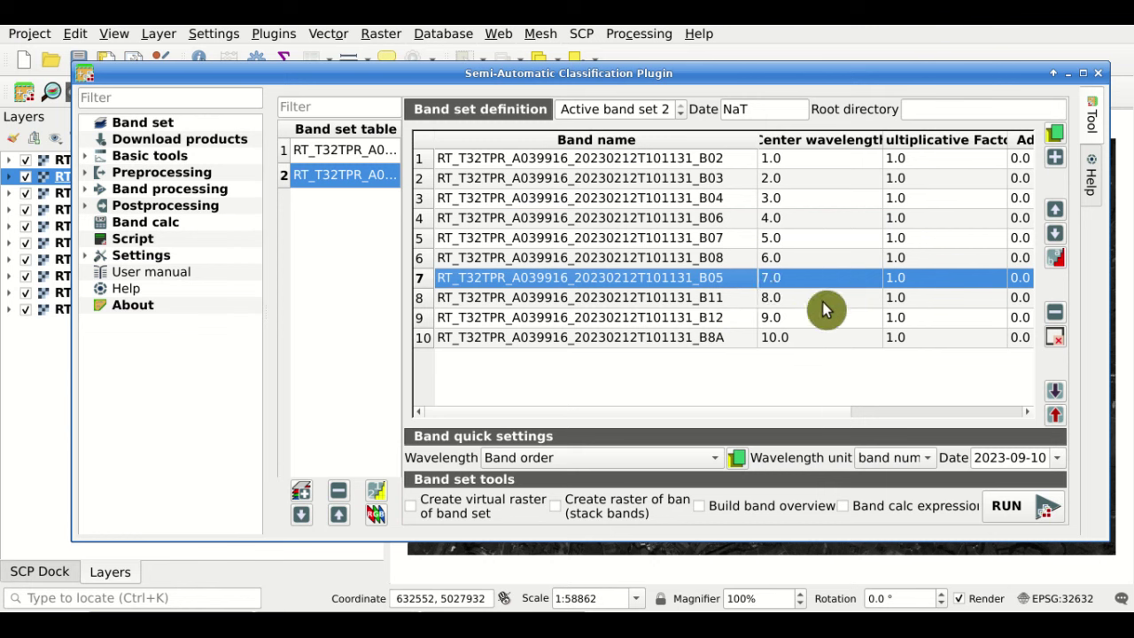
pyautogui.click(1055, 210)
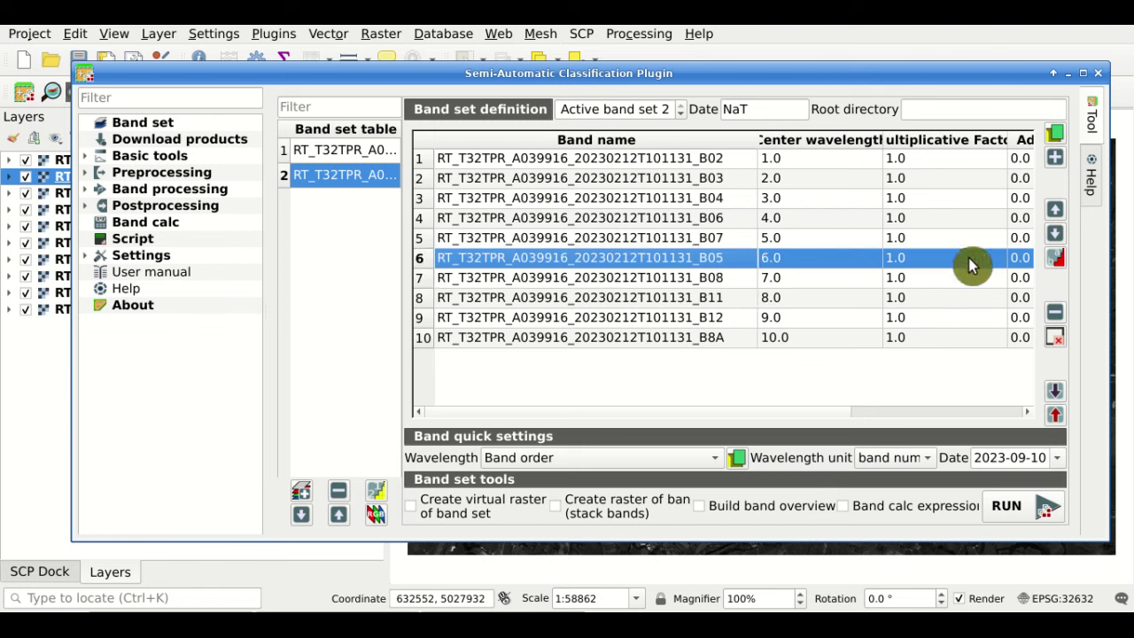
pyautogui.click(1054, 265)
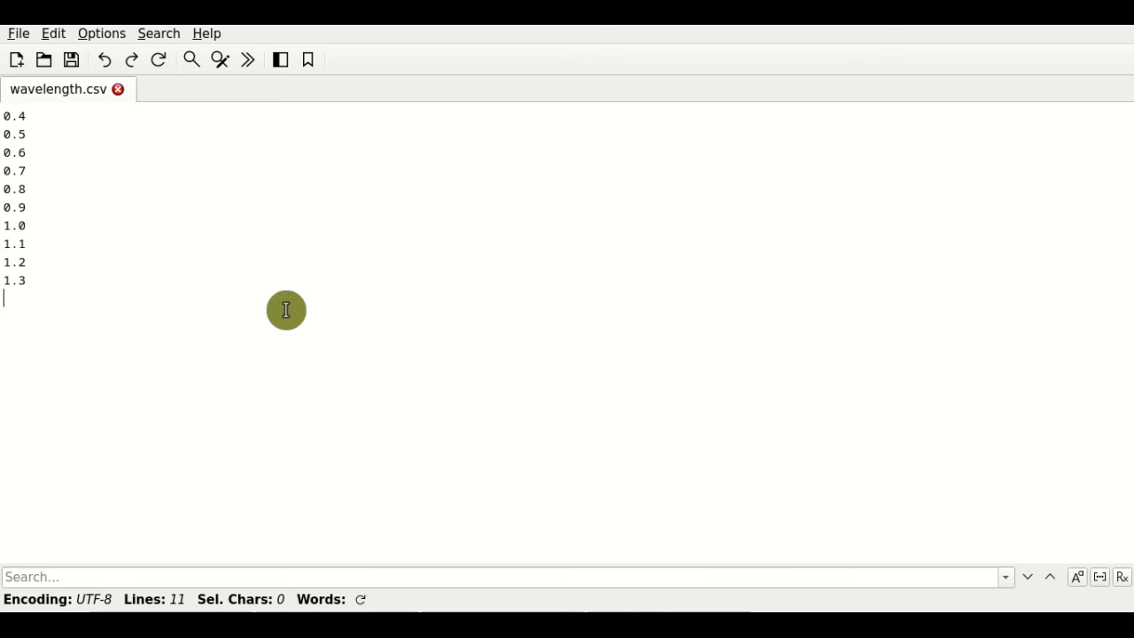
# - Return from the text editor to the plugin and load the center wavelengths of band set 2 from wavelength.csv on the Desktop
pyautogui.click(469, 611)
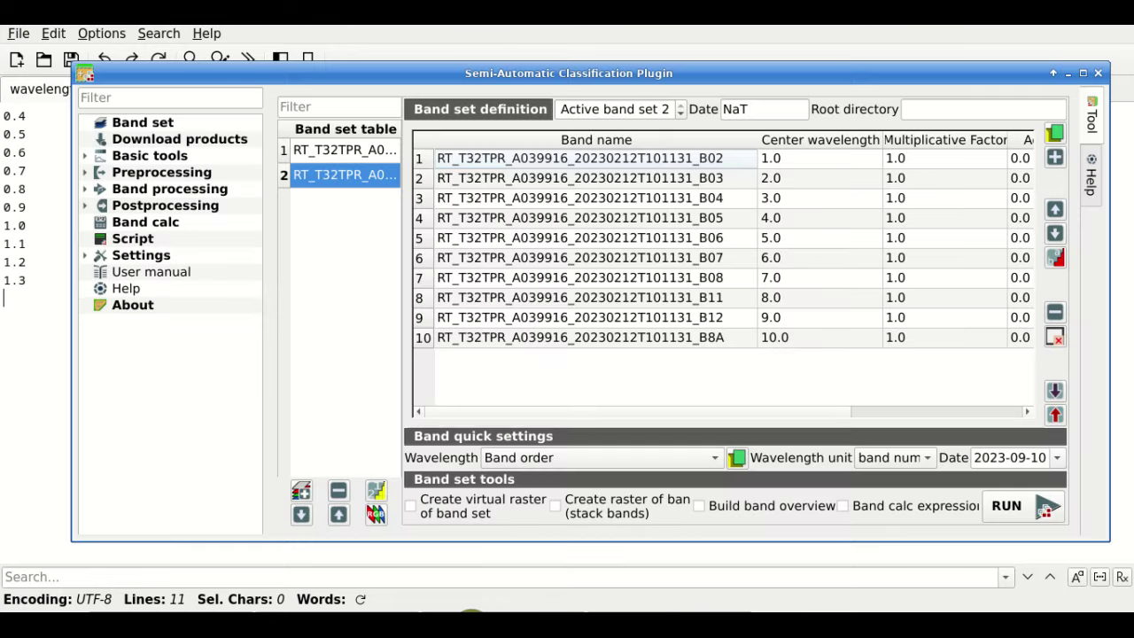
pyautogui.click(741, 465)
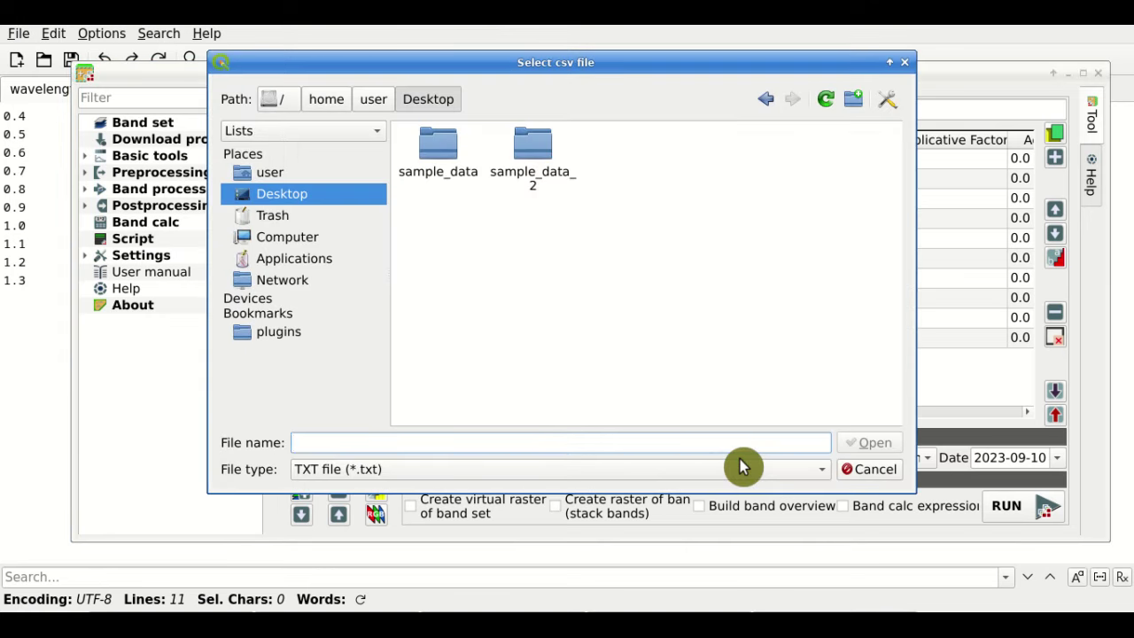
pyautogui.click(750, 469)
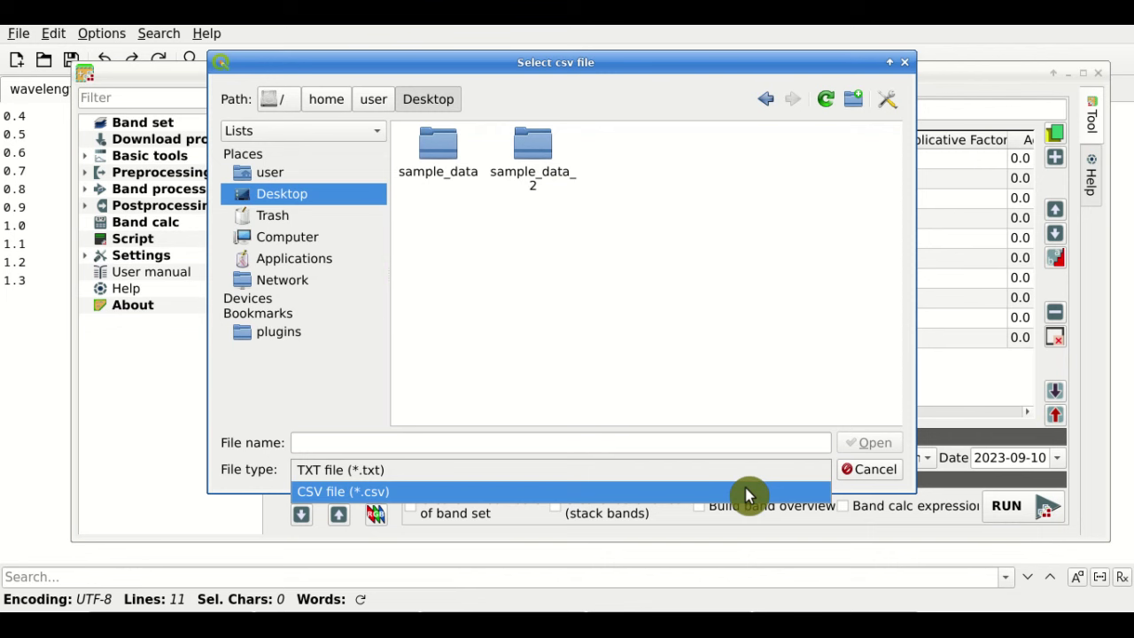
pyautogui.click(749, 494)
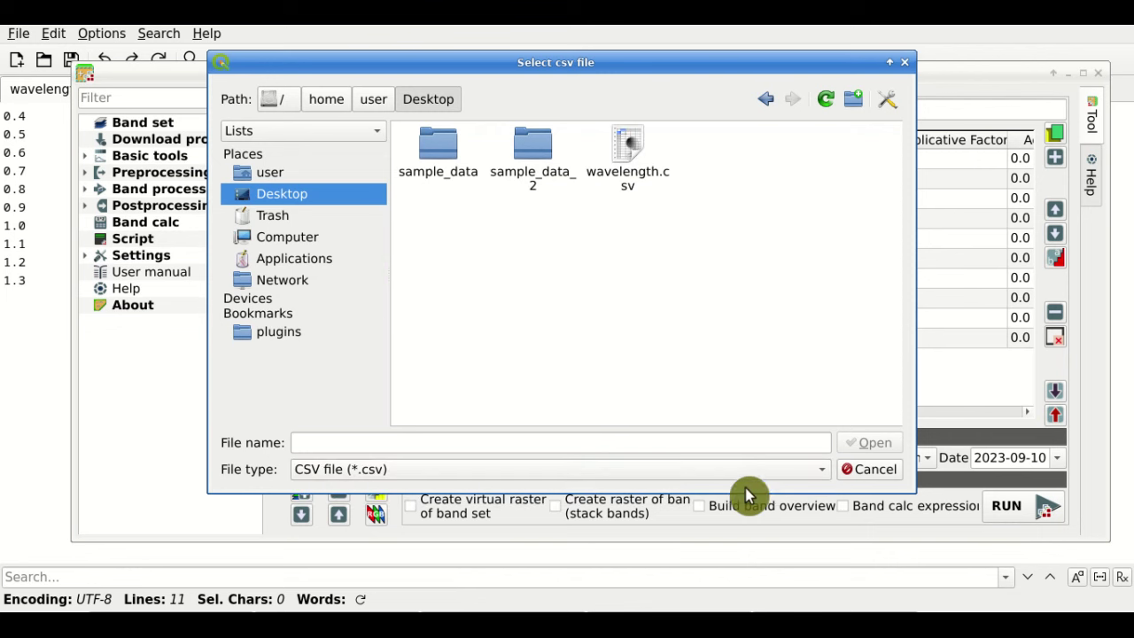
pyautogui.click(631, 178)
pyautogui.click(870, 443)
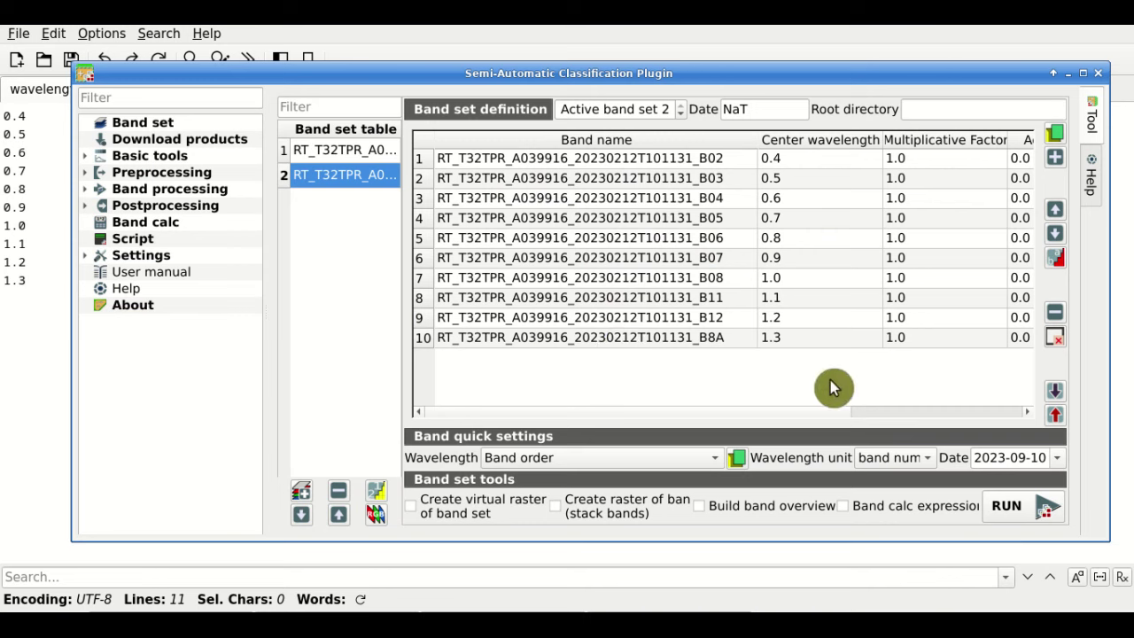
# - Remove bands B11, B12 and B8A from band set 2 and clear its remaining bands
pyautogui.moveTo(850, 304); pyautogui.dragTo(866, 347)
pyautogui.click(1056, 324)
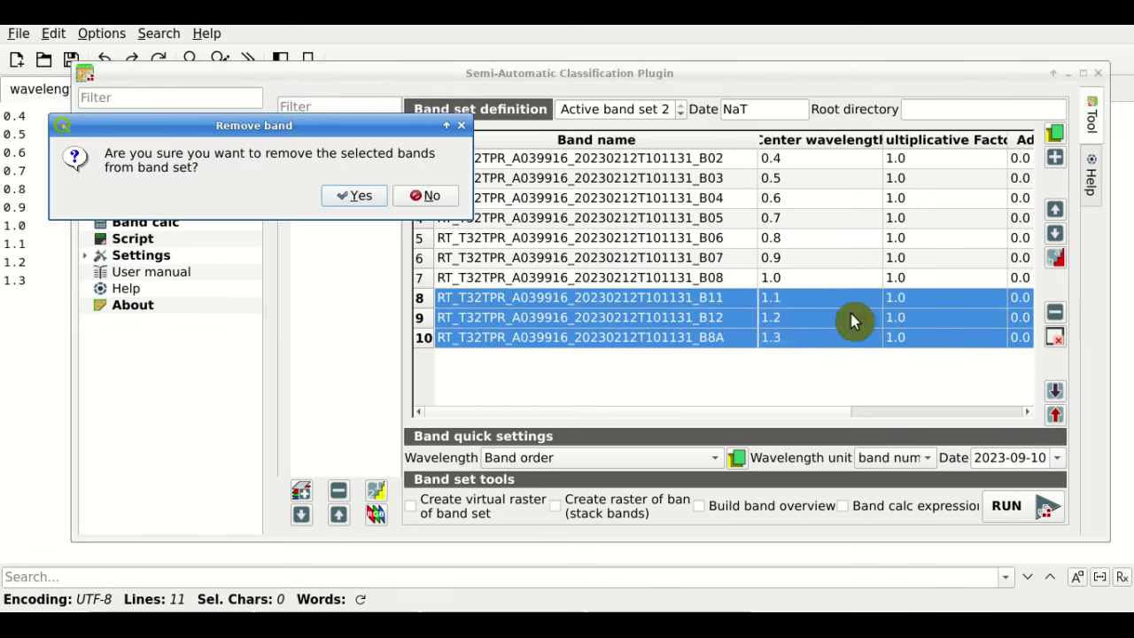
pyautogui.click(352, 200)
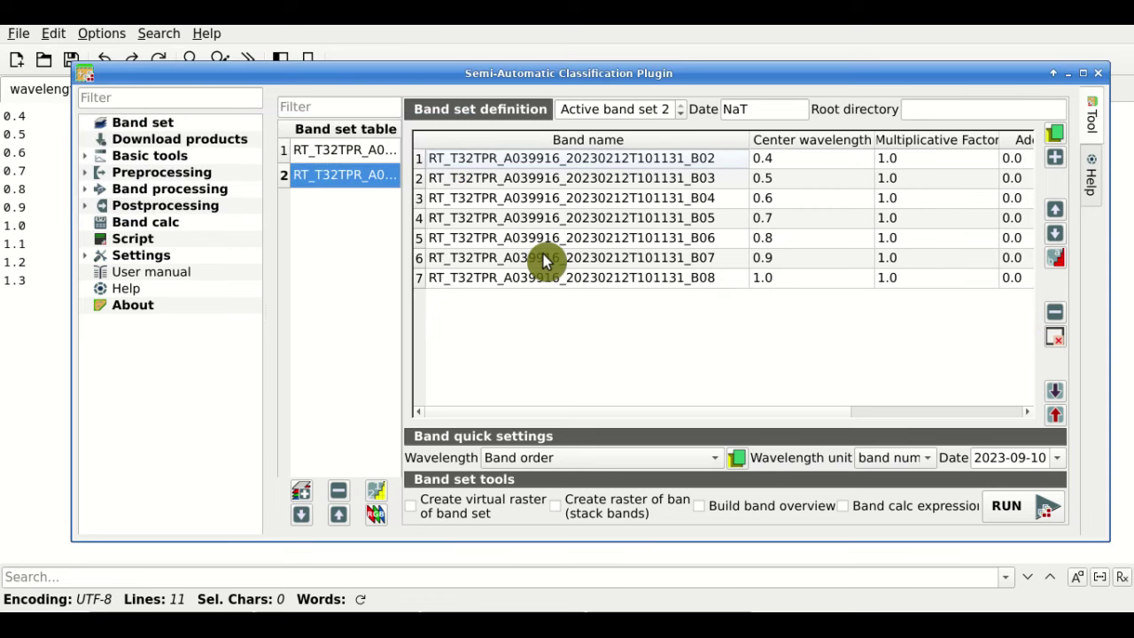
pyautogui.click(1056, 338)
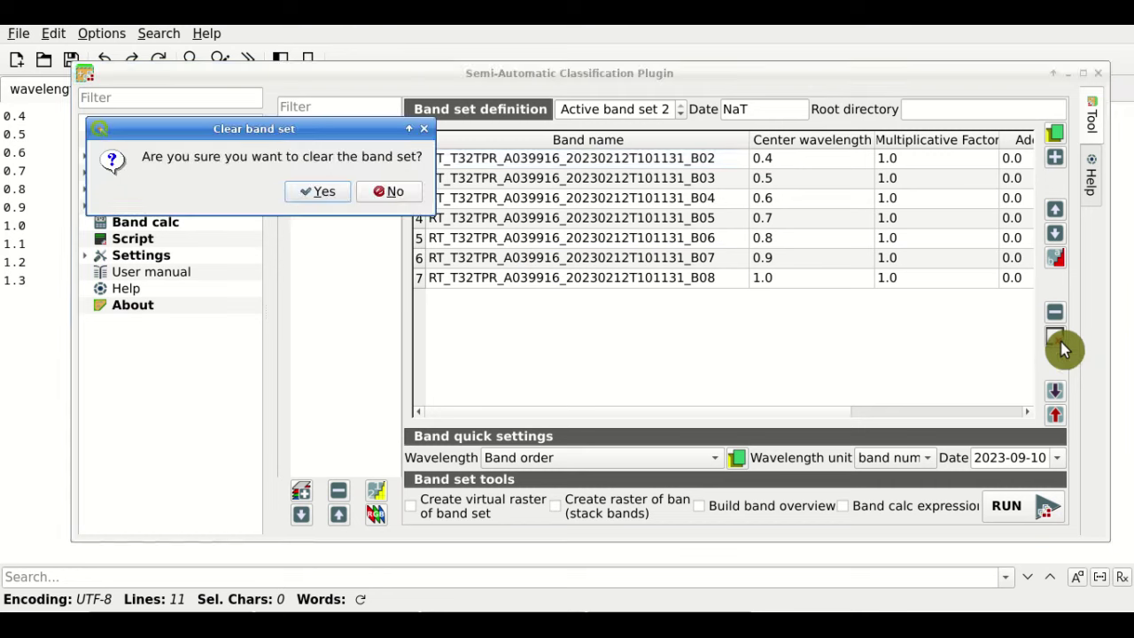
pyautogui.click(319, 200)
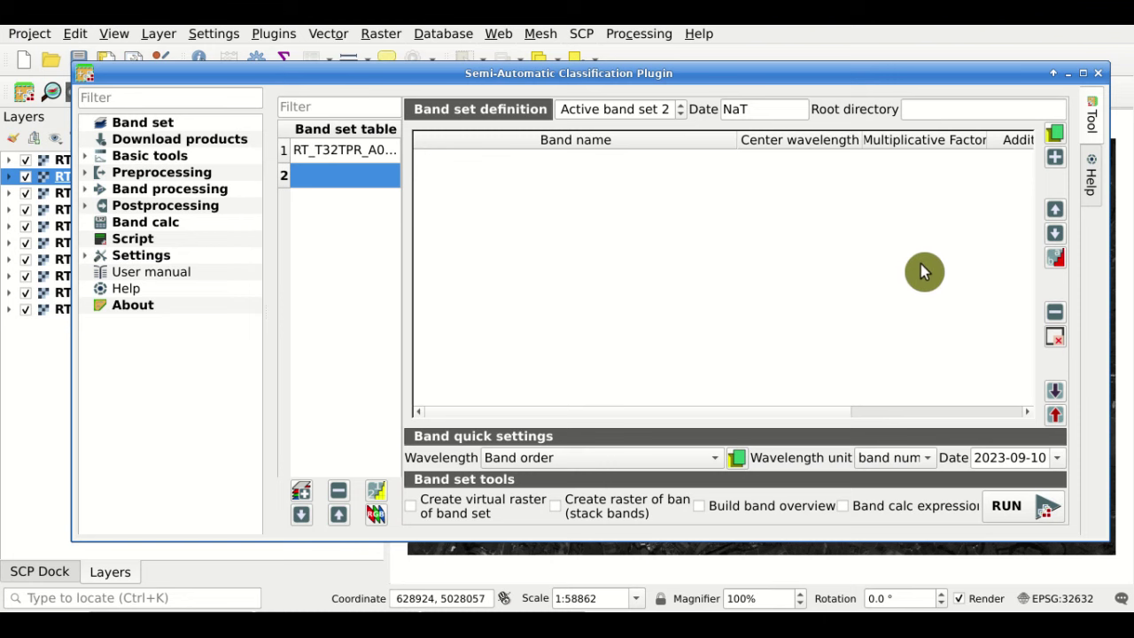
# - Add all ten RT_T32TPR_A039916_20230212T101131 rasters to the empty band set 2 and assign the Sentinel-2 center wavelengths
pyautogui.click(1056, 160)
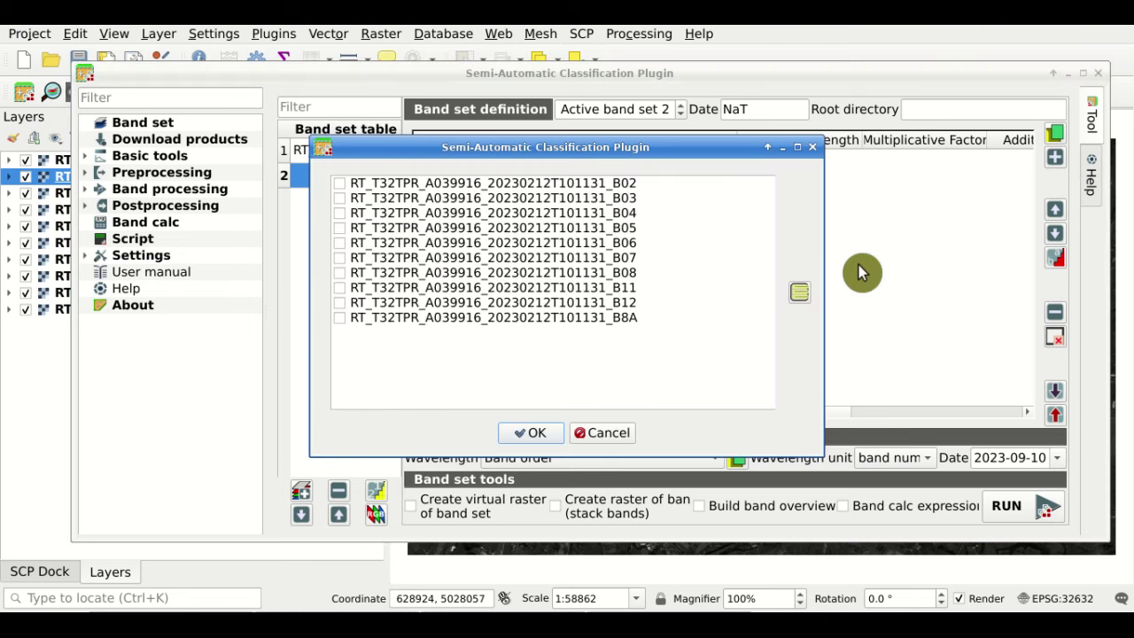
pyautogui.click(799, 295)
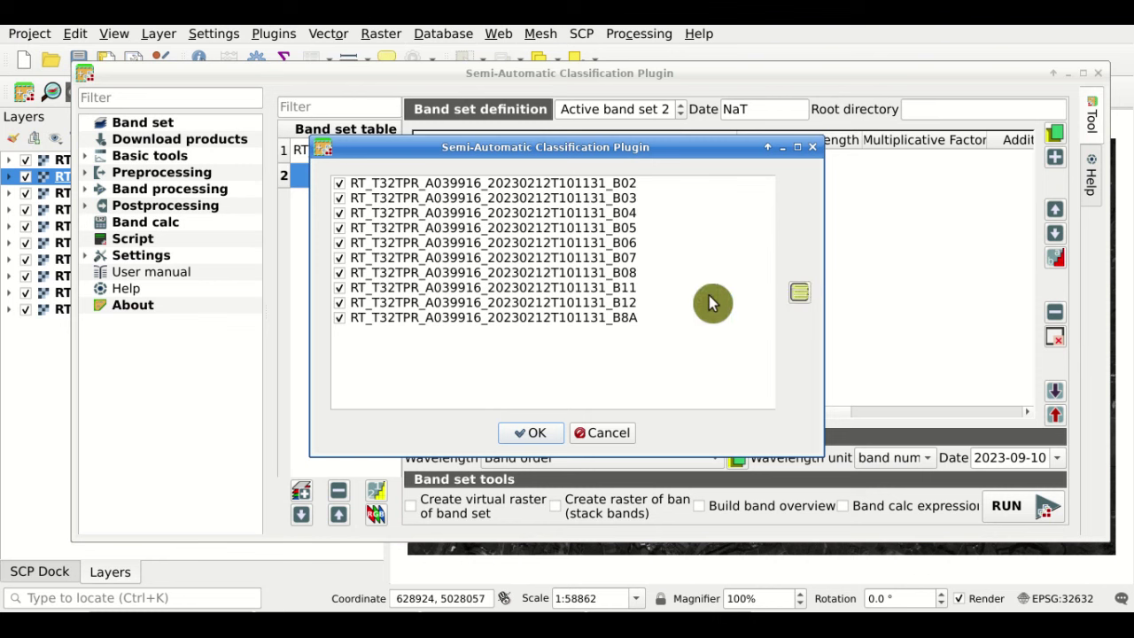
pyautogui.click(531, 432)
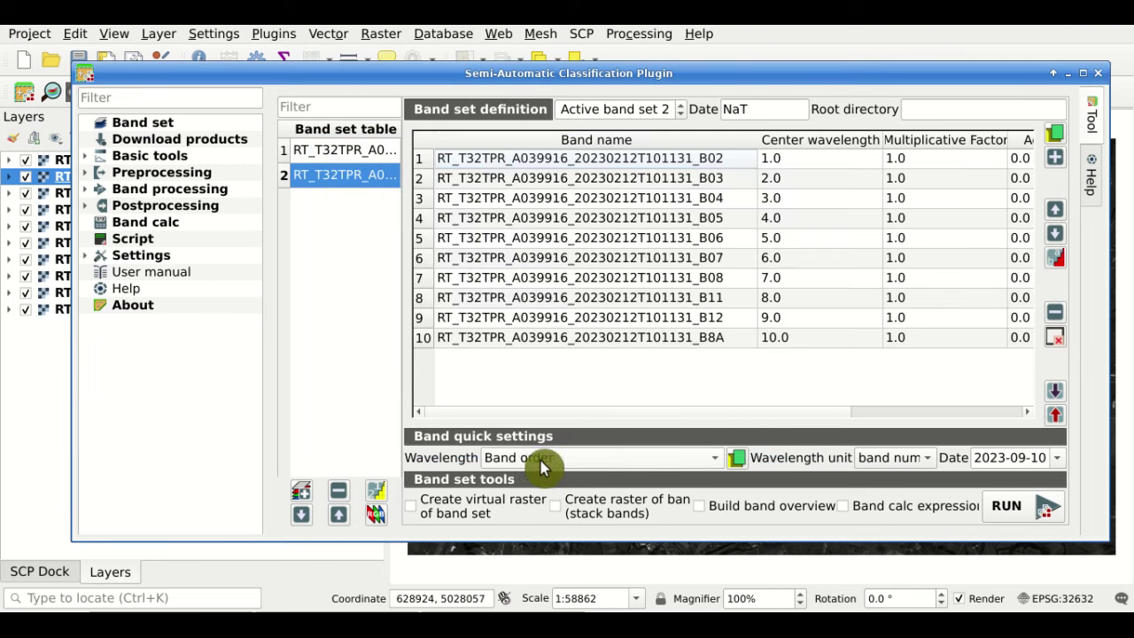
pyautogui.click(547, 461)
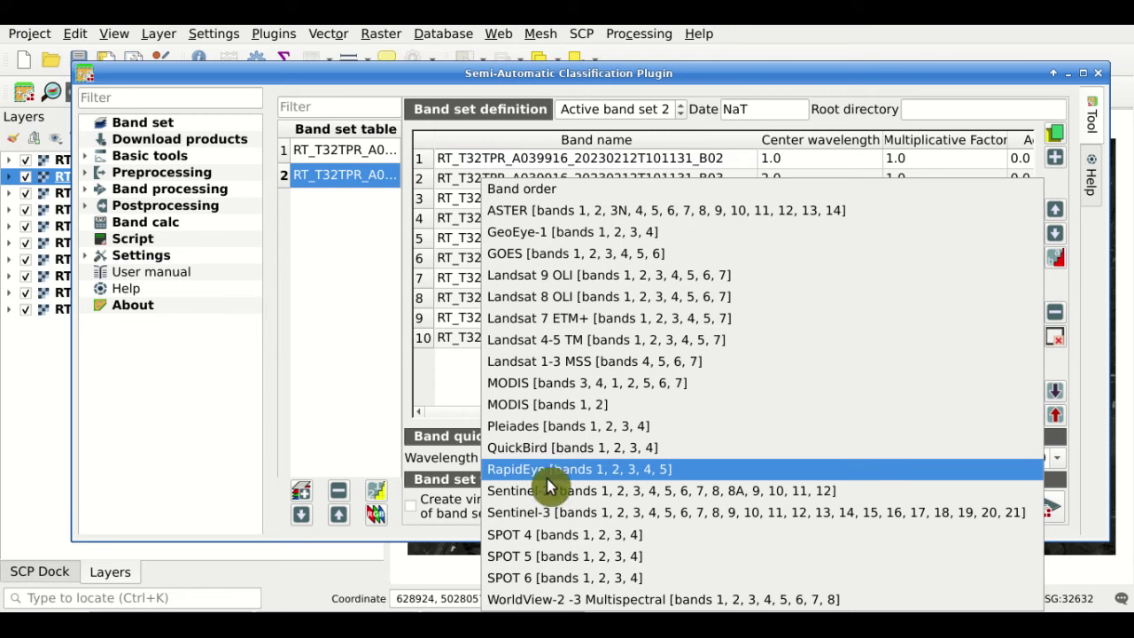
pyautogui.click(550, 492)
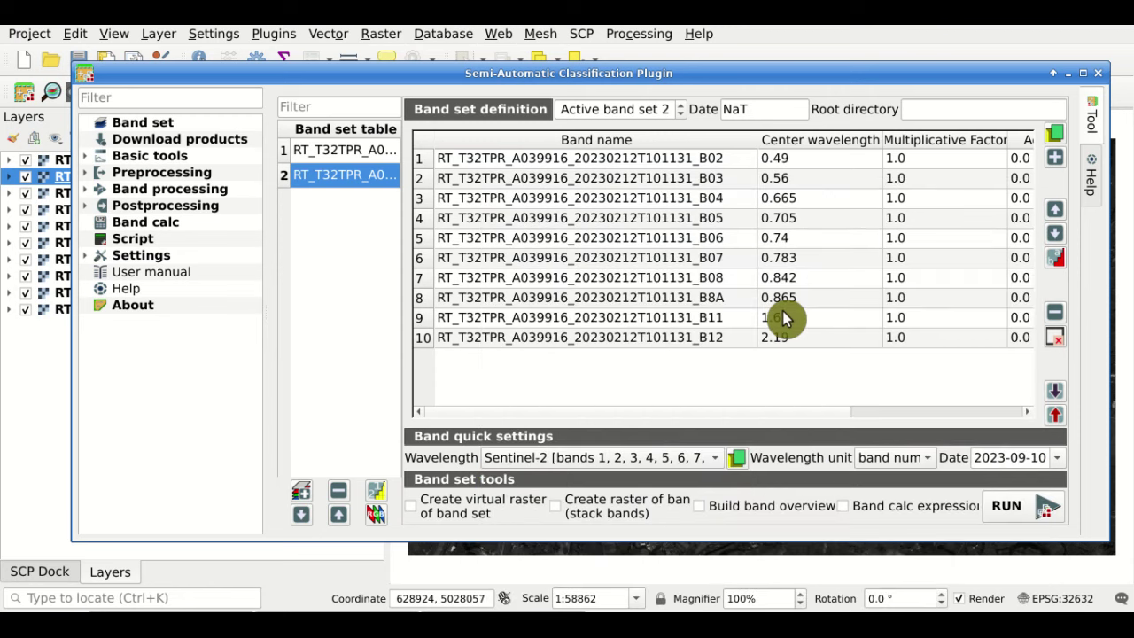
# - Export band set 2 to an XML file named bandset_2 on the Desktop
pyautogui.click(1062, 423)
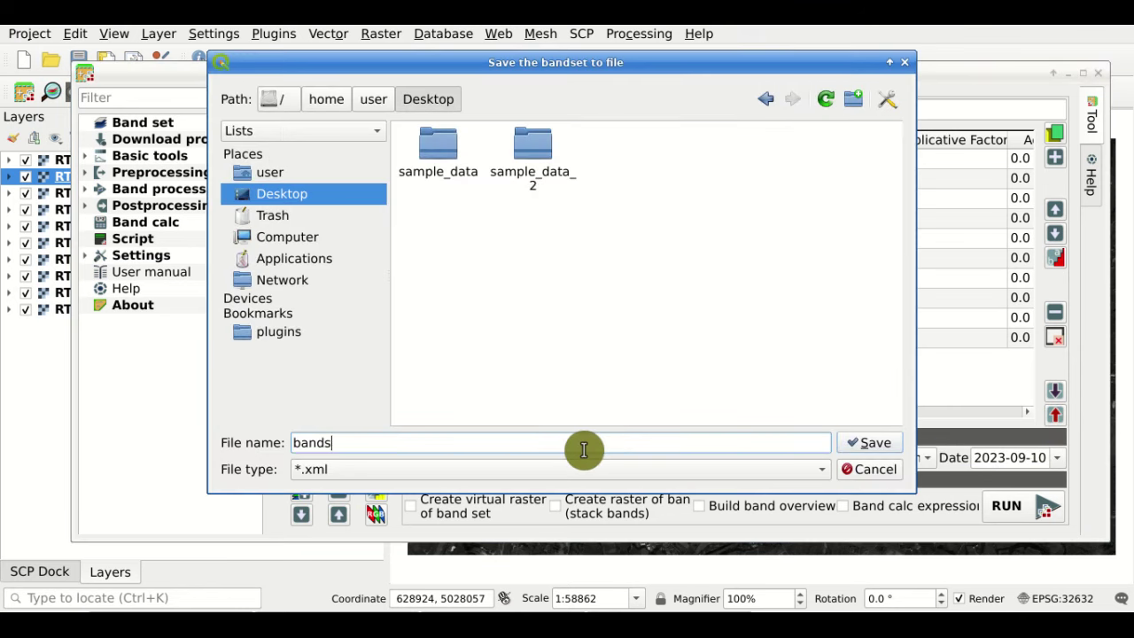
pyautogui.write('bandset_2')
pyautogui.press('Return')
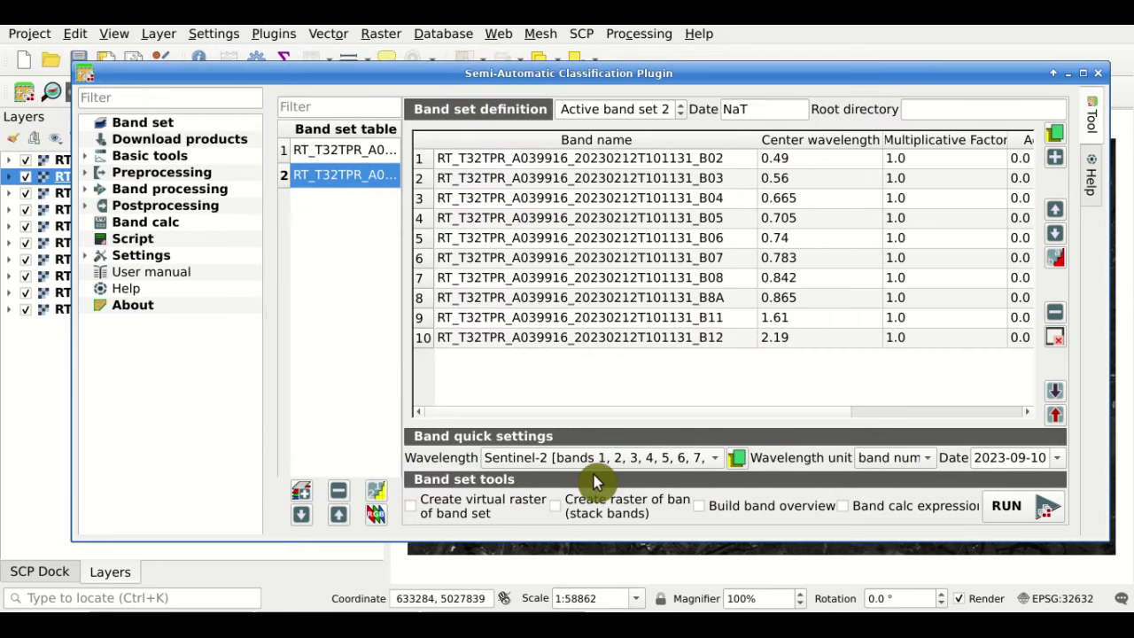
# - Create band set 3, import bandset_2.xml from the Desktop into it and widen the band name column
pyautogui.click(301, 490)
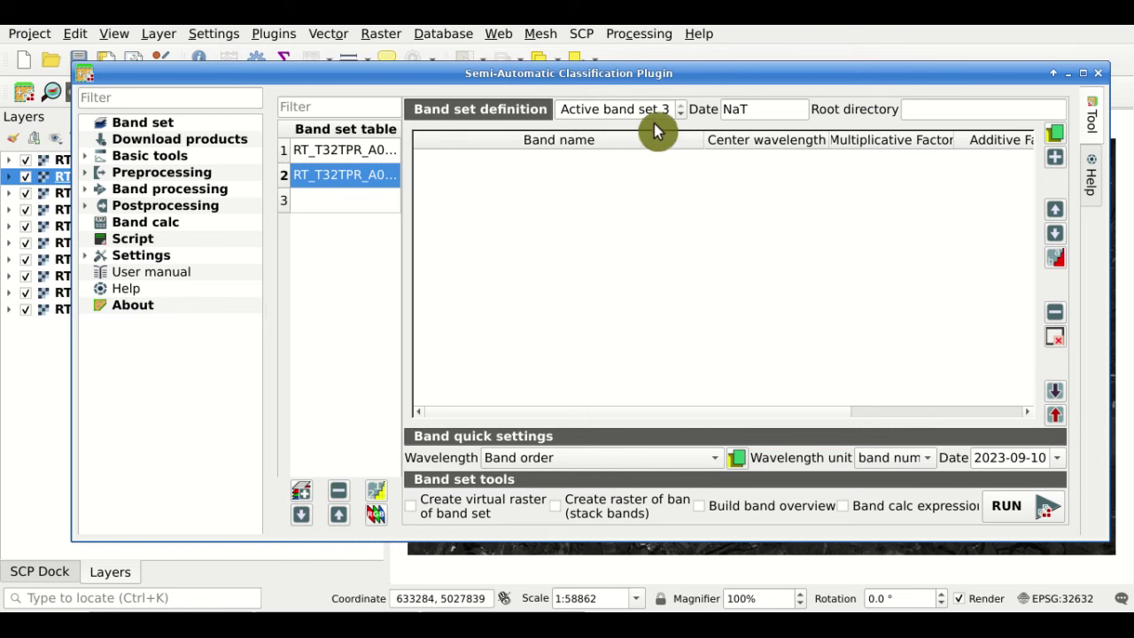
pyautogui.click(1054, 401)
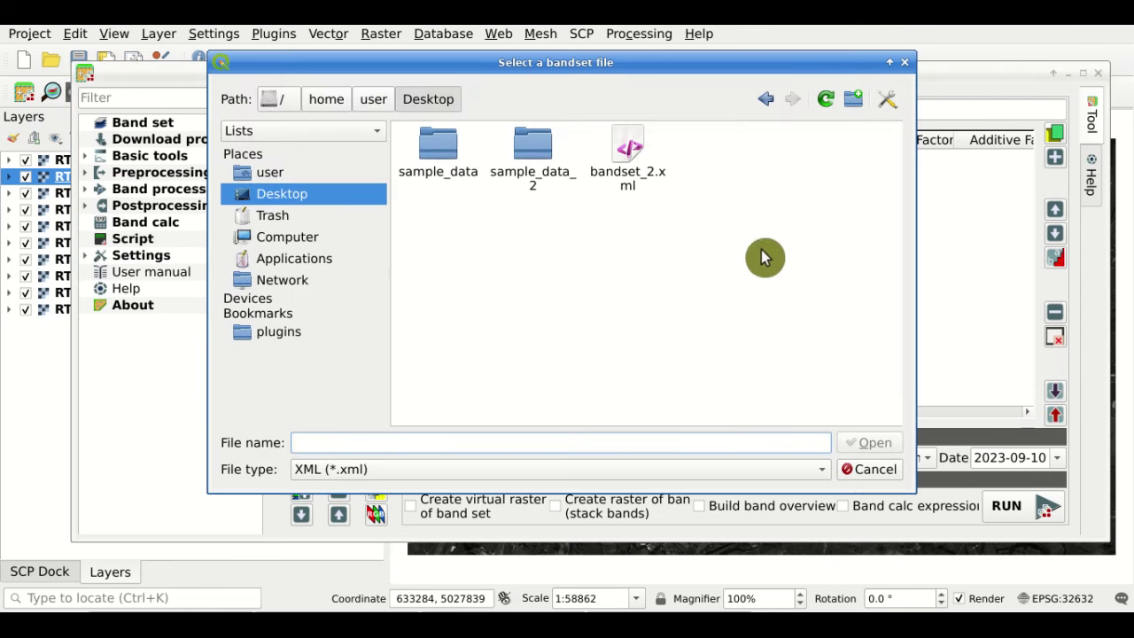
pyautogui.click(635, 153)
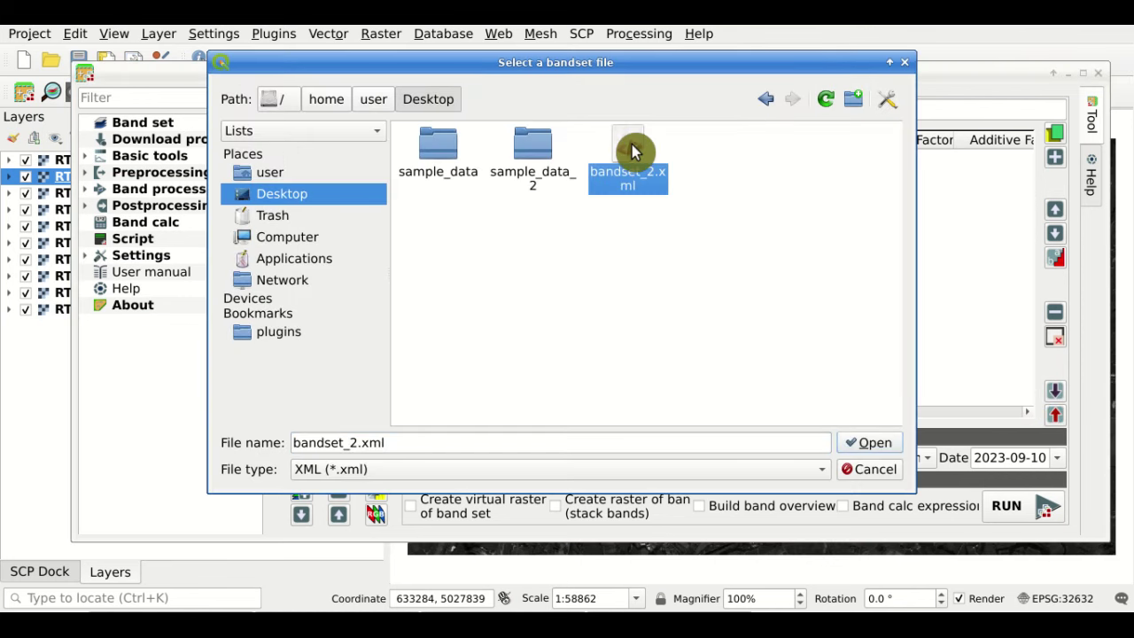
pyautogui.click(856, 445)
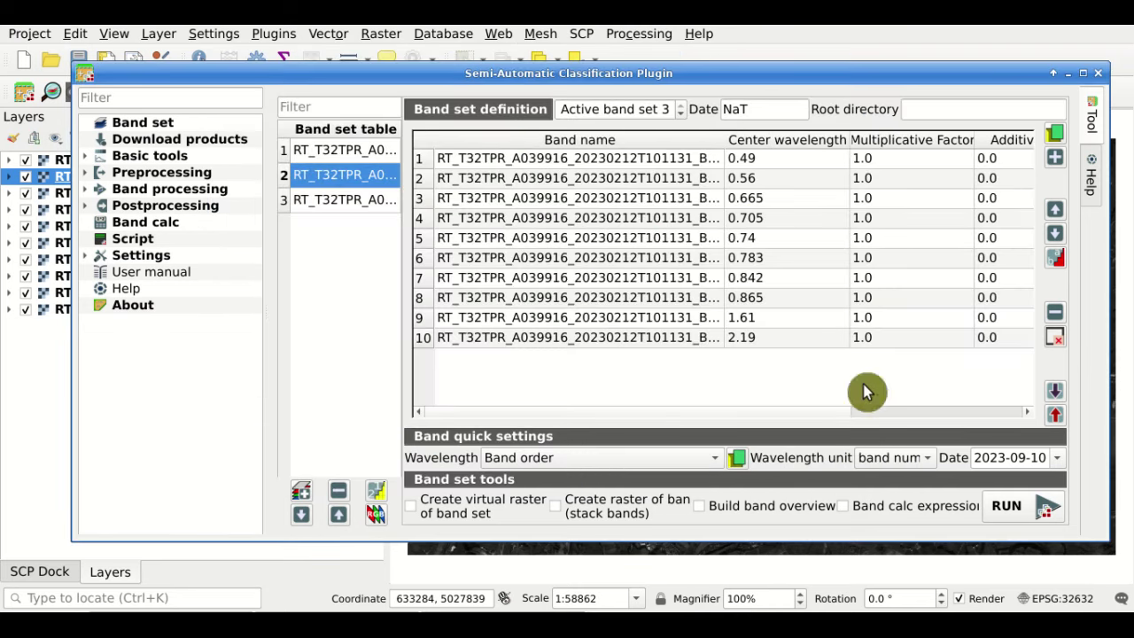
pyautogui.moveTo(725, 138); pyautogui.dragTo(751, 149)
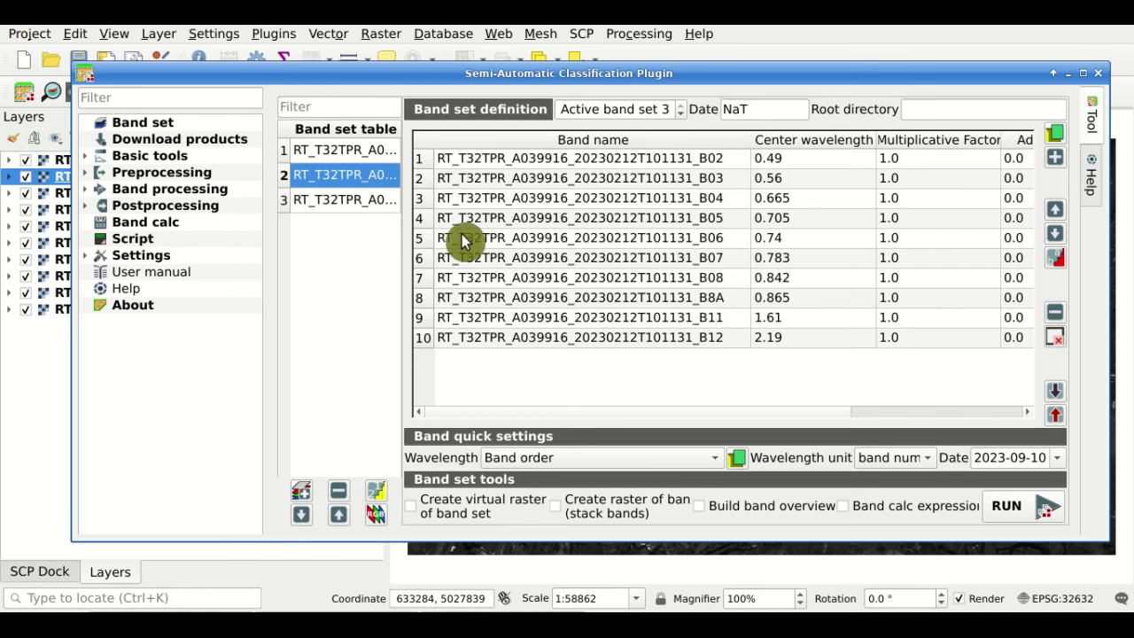
# - Switch between band sets 3 and 2 in the band set table and make band set 2 the active one
pyautogui.click(346, 202)
pyautogui.click(345, 177)
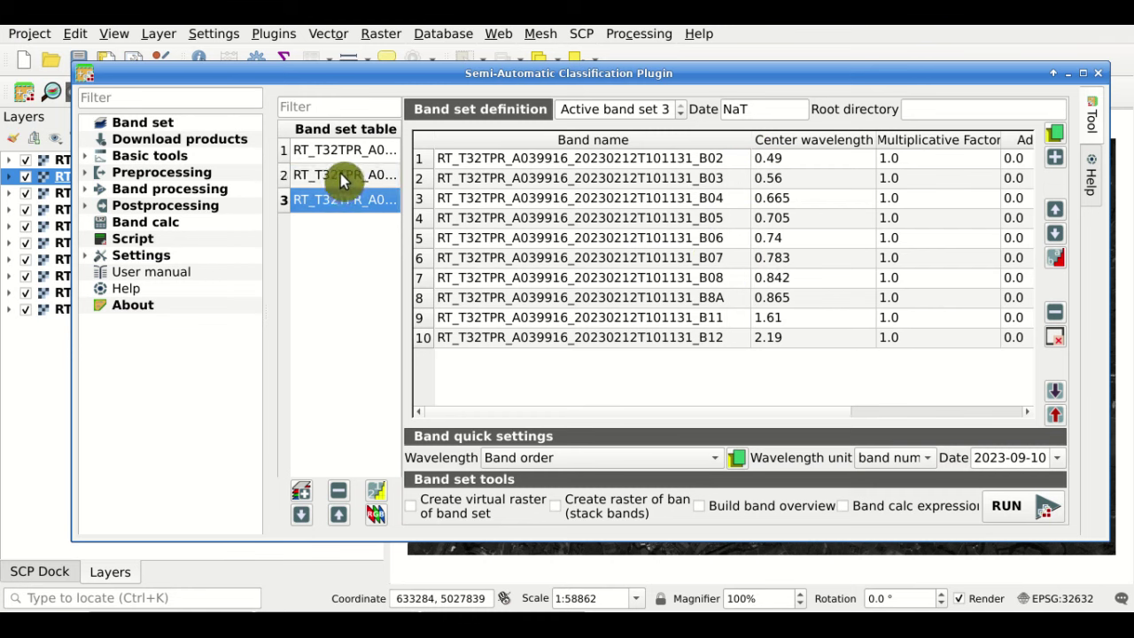
pyautogui.click(342, 199)
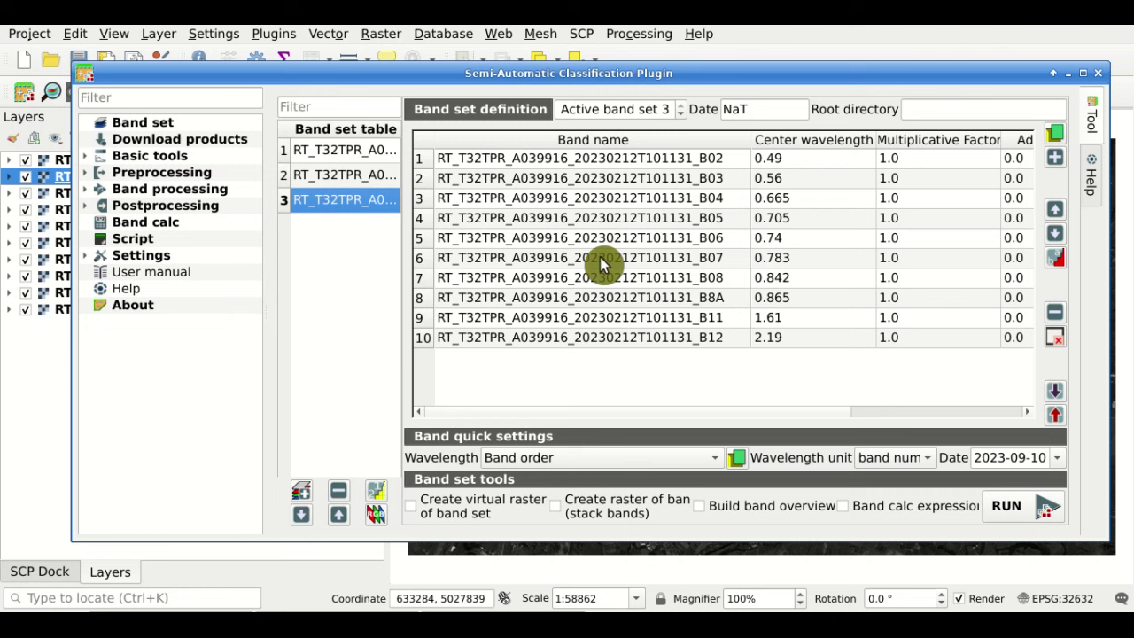
pyautogui.click(388, 177)
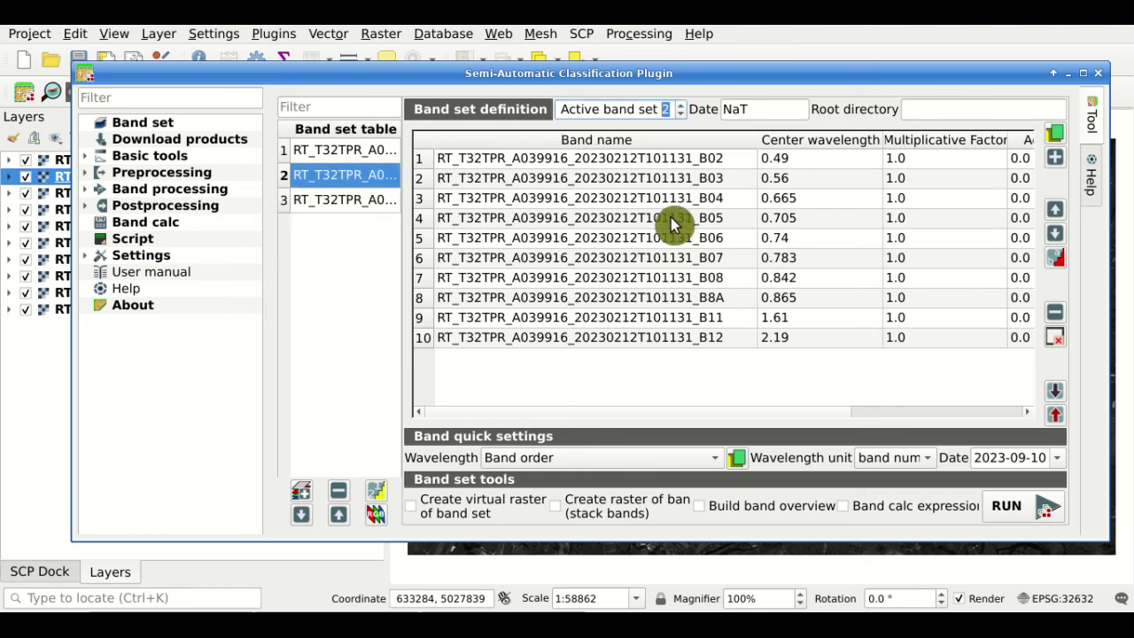
# - Remove the selected band set 2 and switch the active band set to 1 and back to 2
pyautogui.click(343, 489)
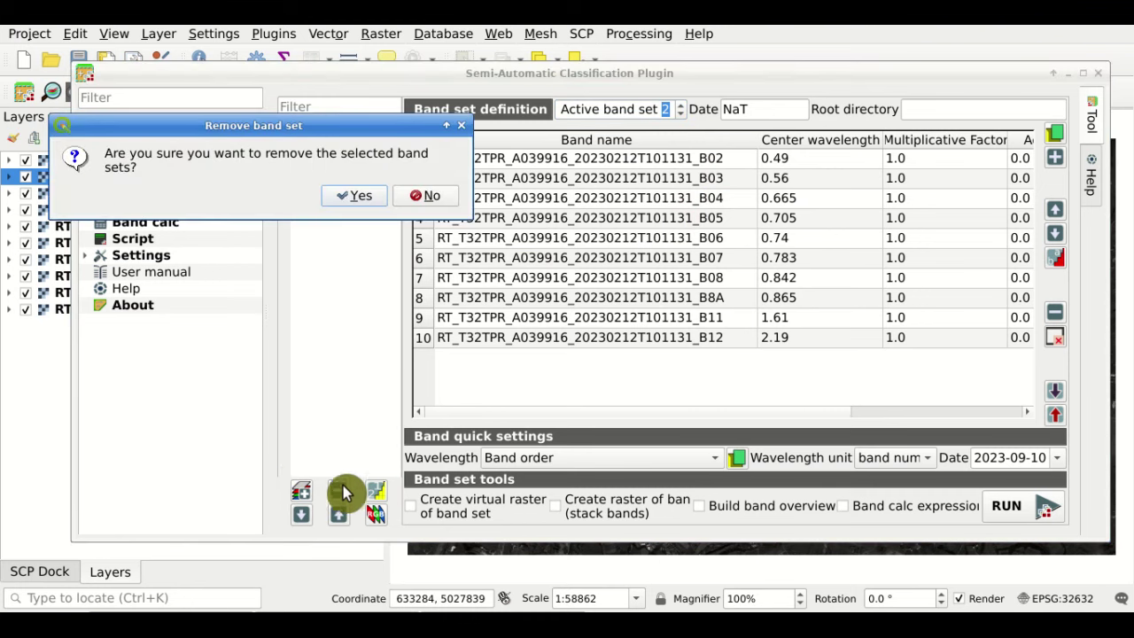
pyautogui.click(339, 195)
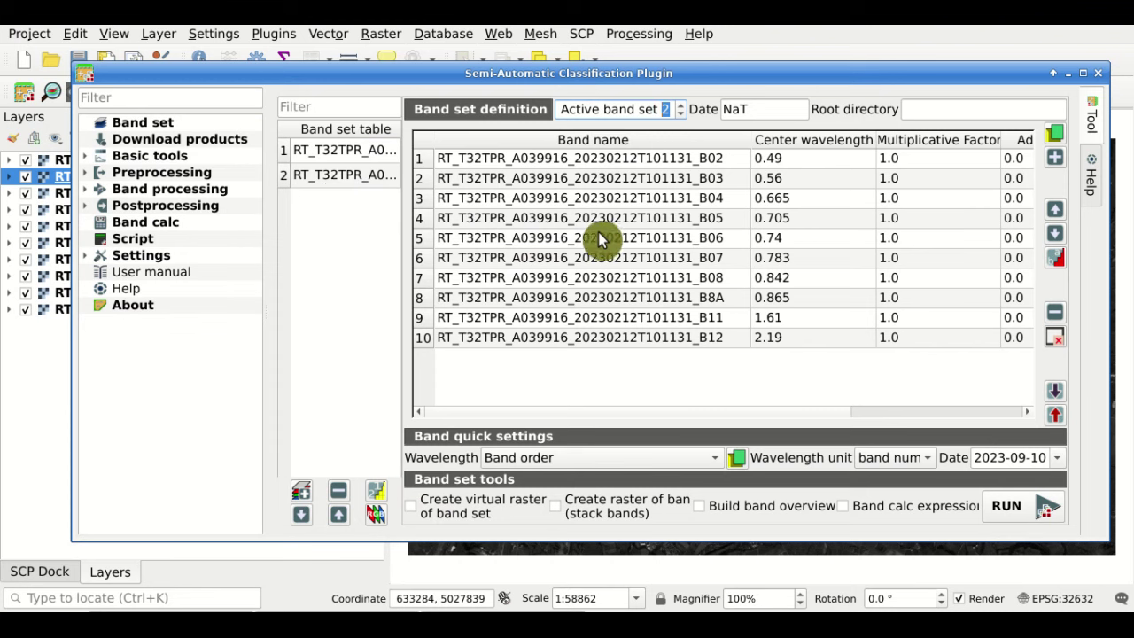
pyautogui.click(680, 114)
pyautogui.click(682, 110)
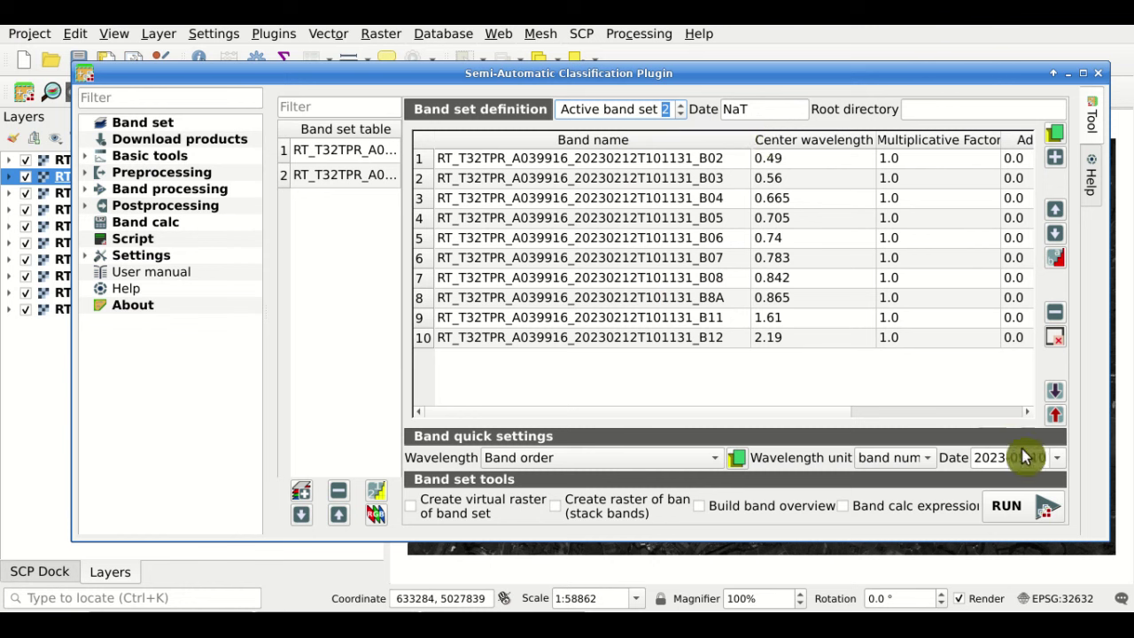
# - Set the date of band set 2 to 2023-02-12 and compare it with the date of band set 1
pyautogui.click(1059, 464)
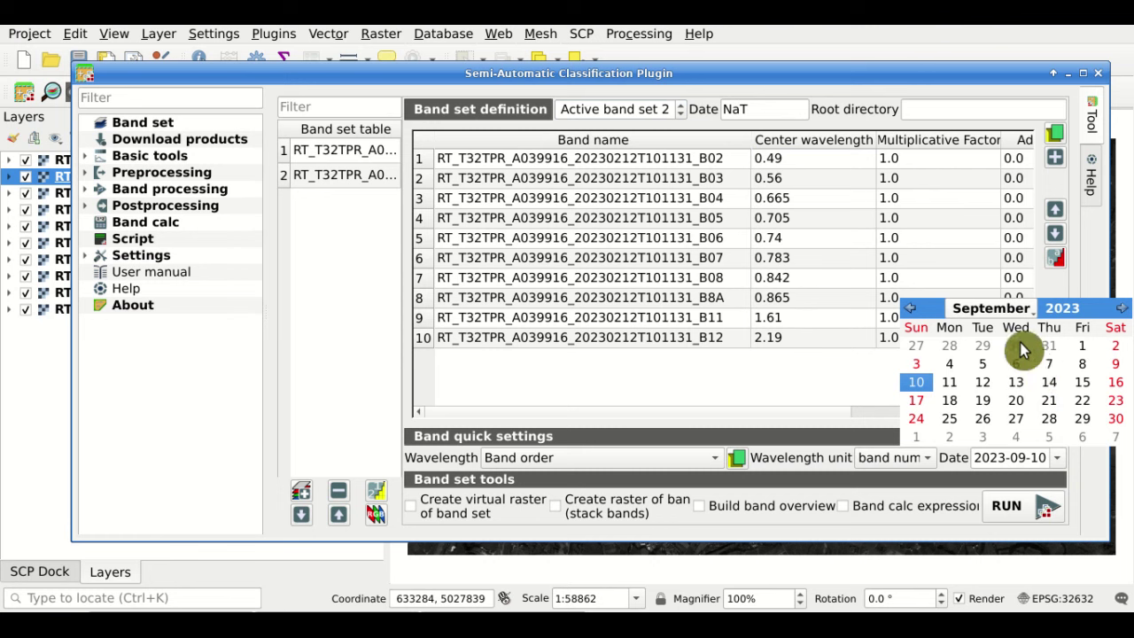
pyautogui.click(1017, 312)
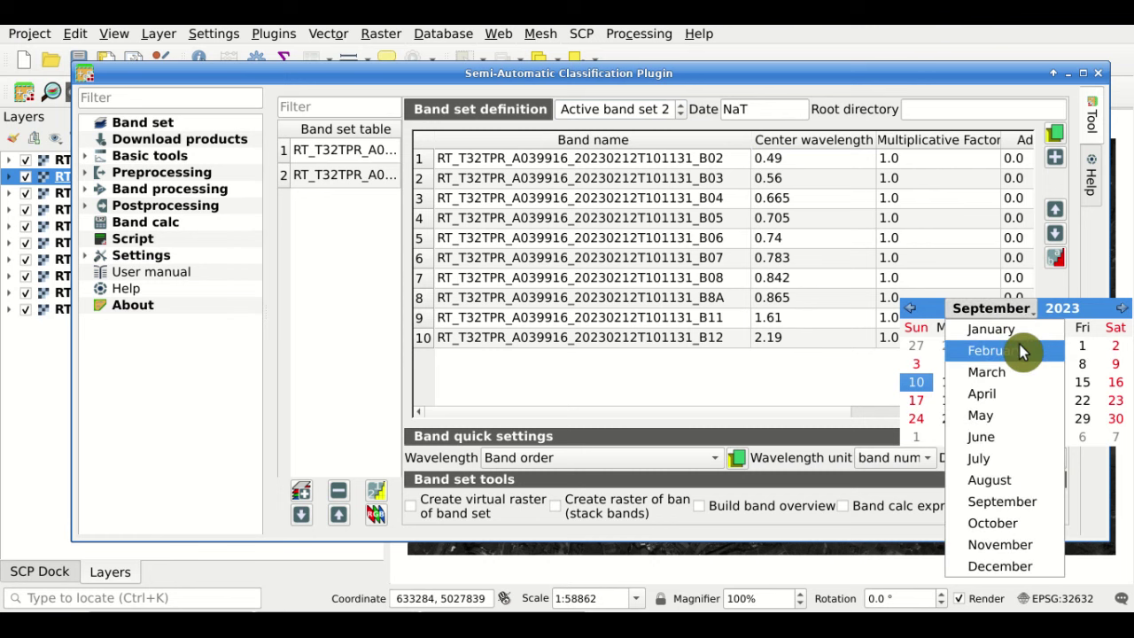
pyautogui.click(1023, 352)
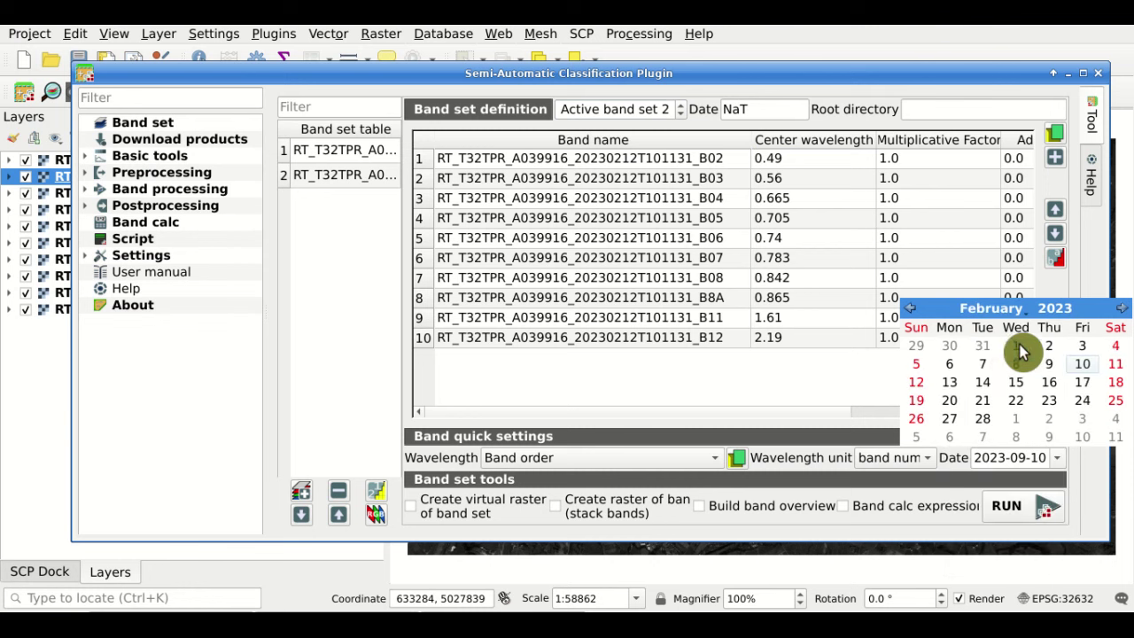
pyautogui.click(916, 387)
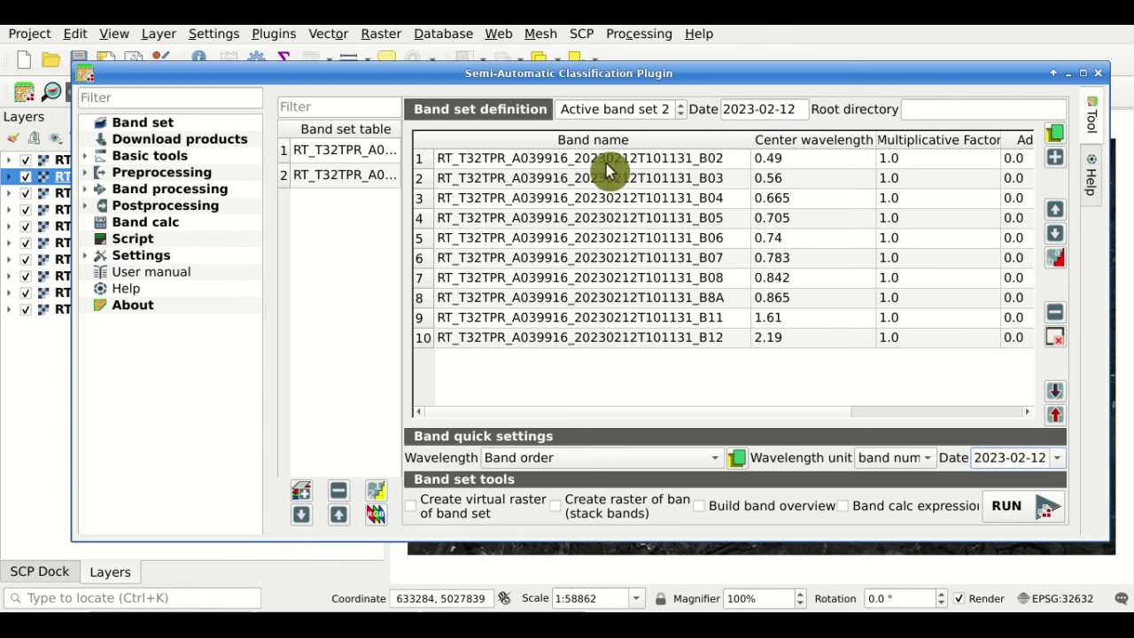
pyautogui.click(681, 115)
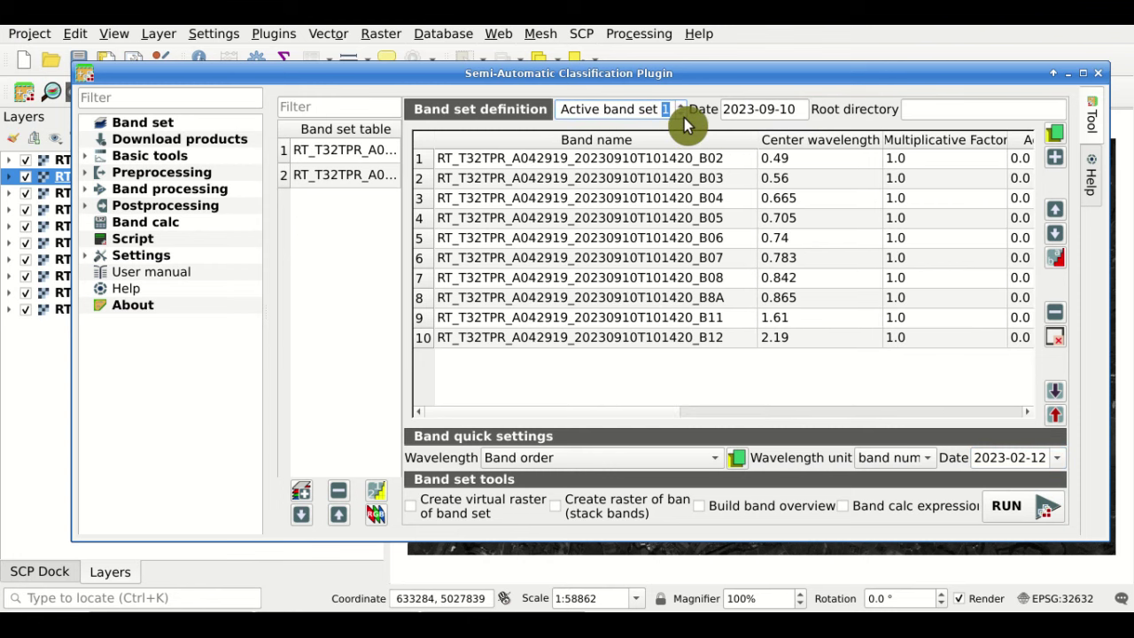
pyautogui.click(682, 105)
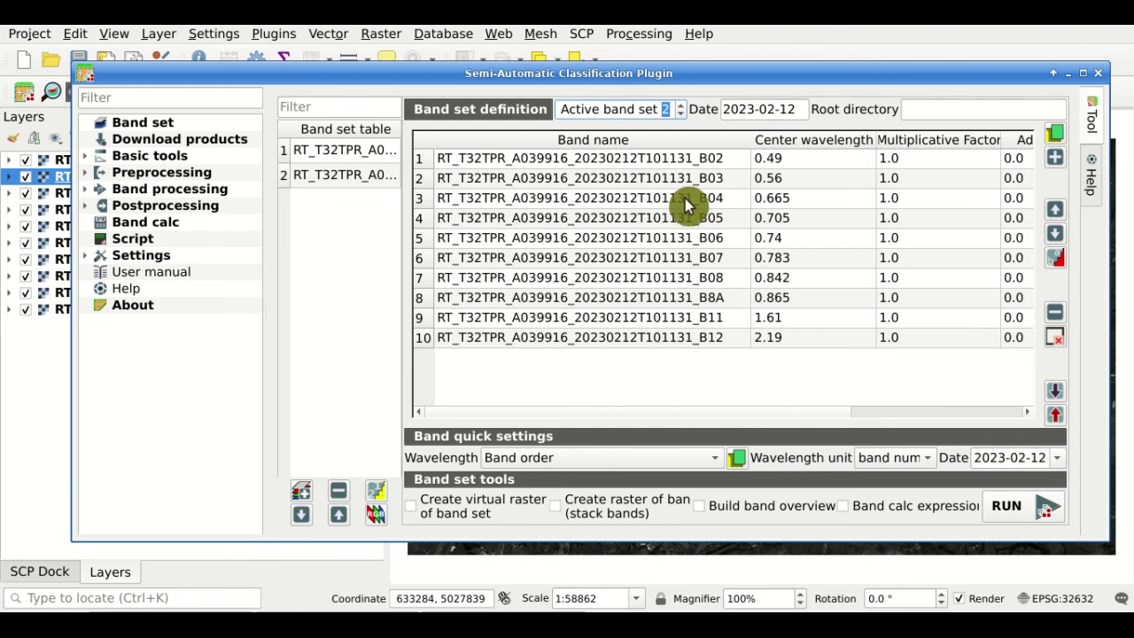
# - Start a Band calc expression with the forbandsets function and the date range 2023-01-01:2023-07-31
pyautogui.click(177, 233)
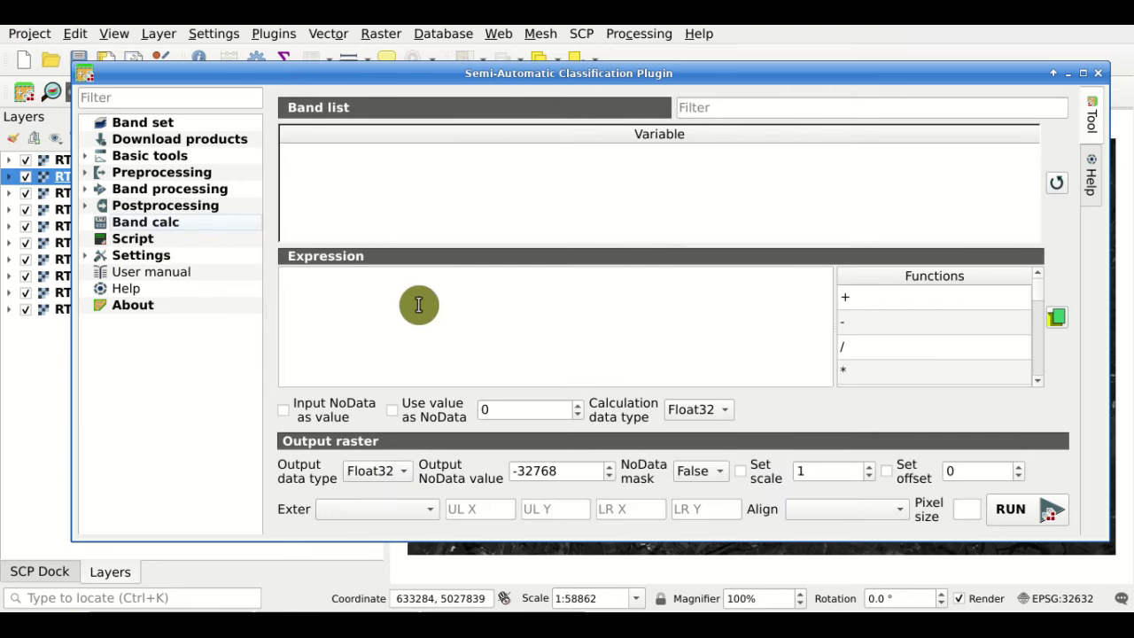
pyautogui.moveTo(1034, 299); pyautogui.dragTo(1035, 363)
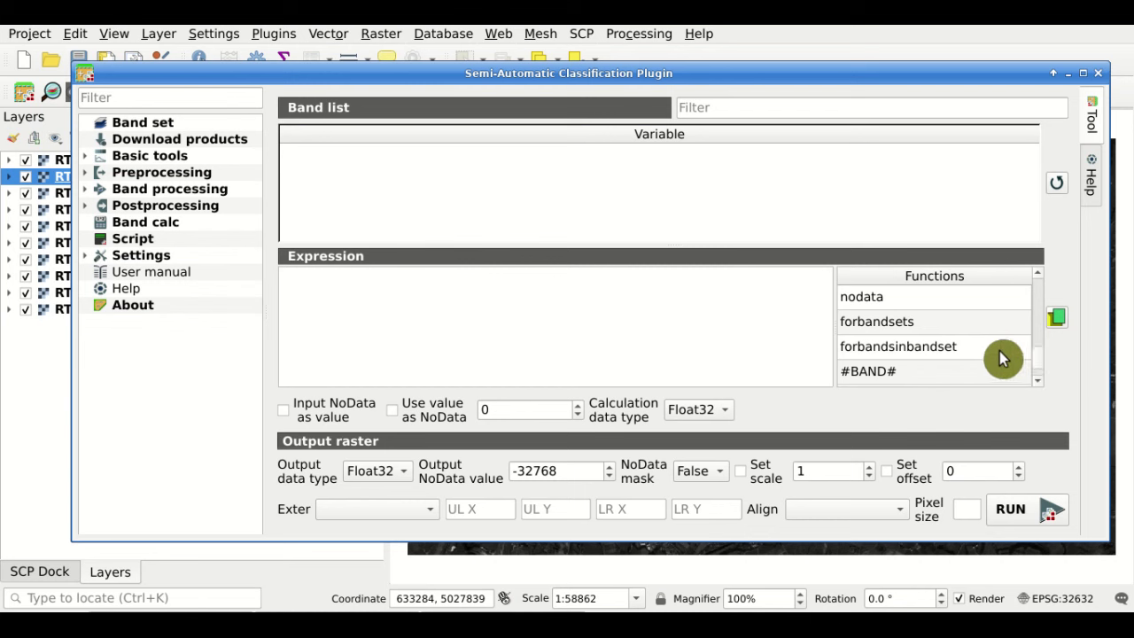
pyautogui.doubleClick(932, 325)
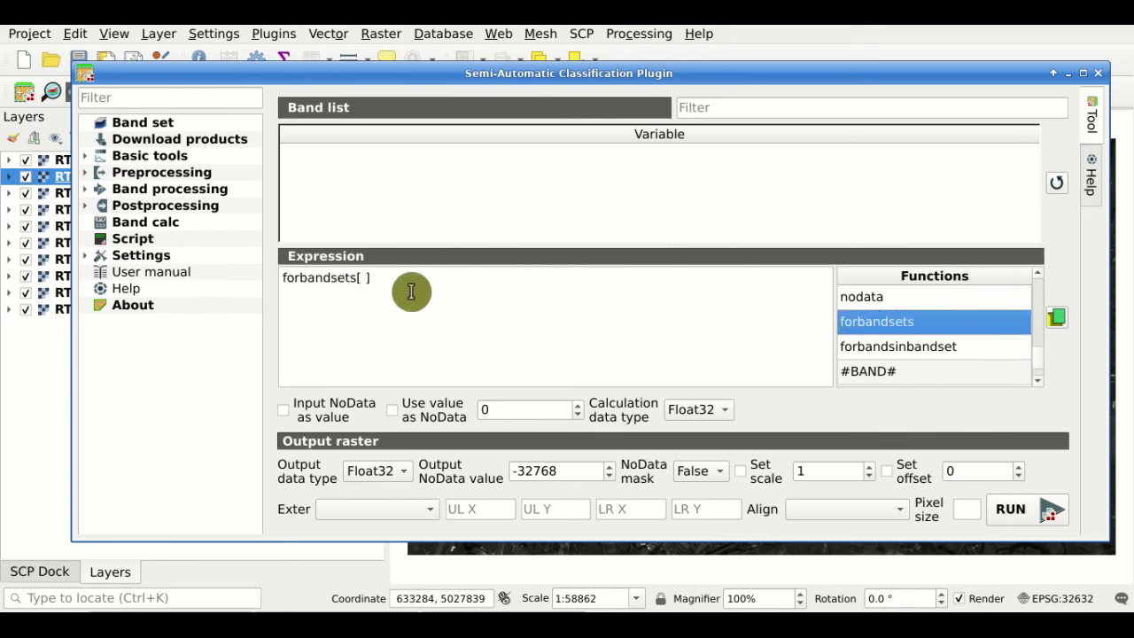
pyautogui.click(362, 279)
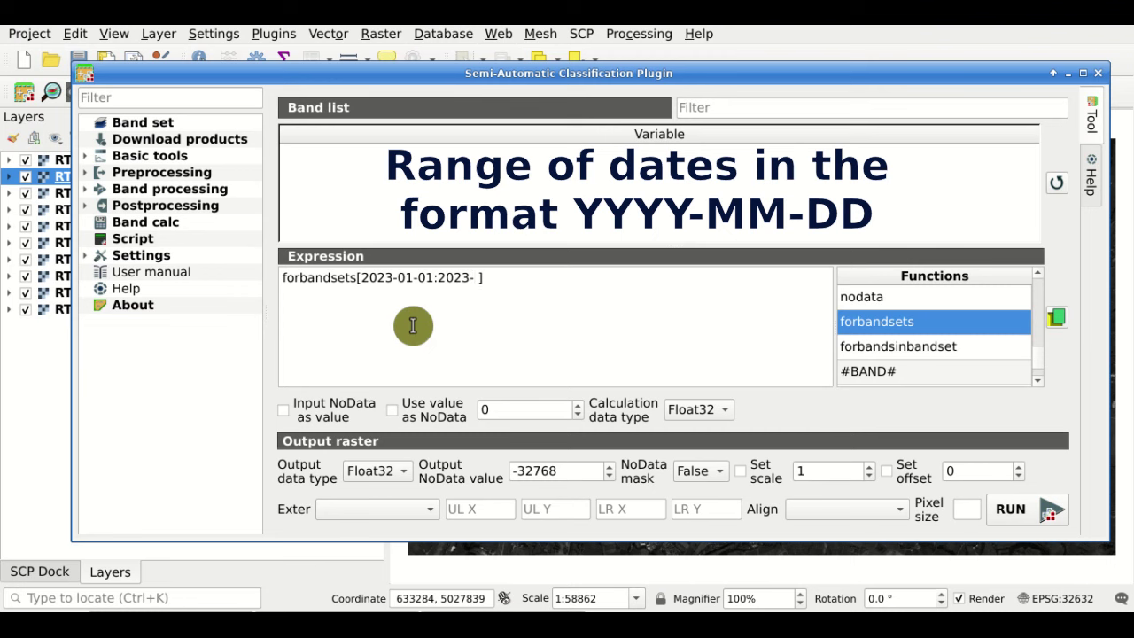
pyautogui.write('07-31')
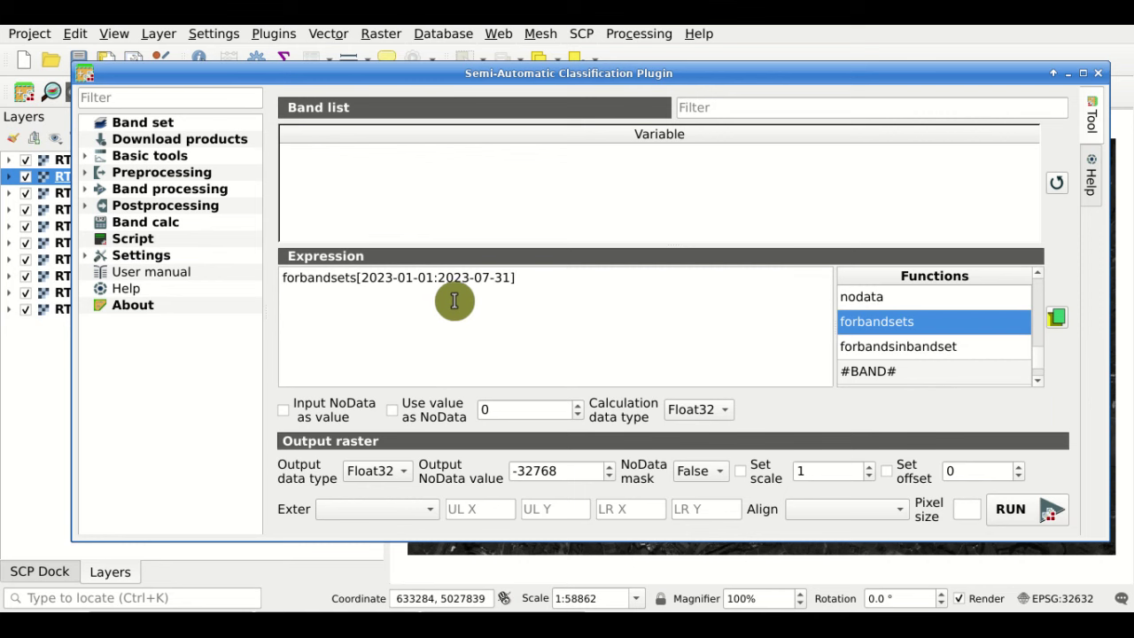
# - Refresh the Band calc band list and look through the available band set variables
pyautogui.click(1057, 191)
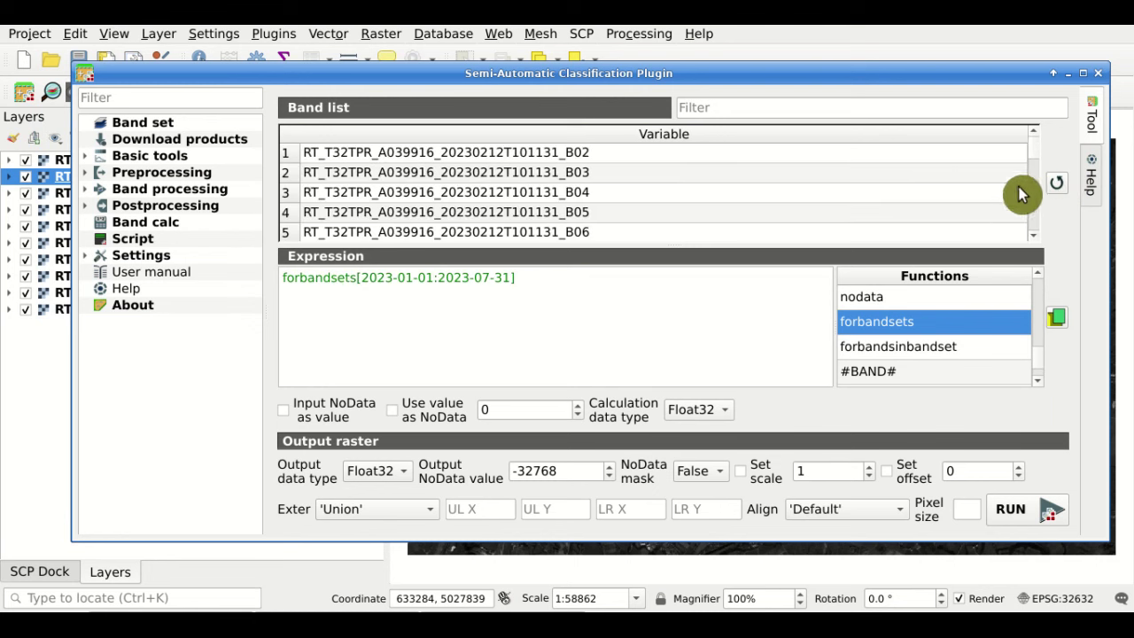
pyautogui.click(1030, 152)
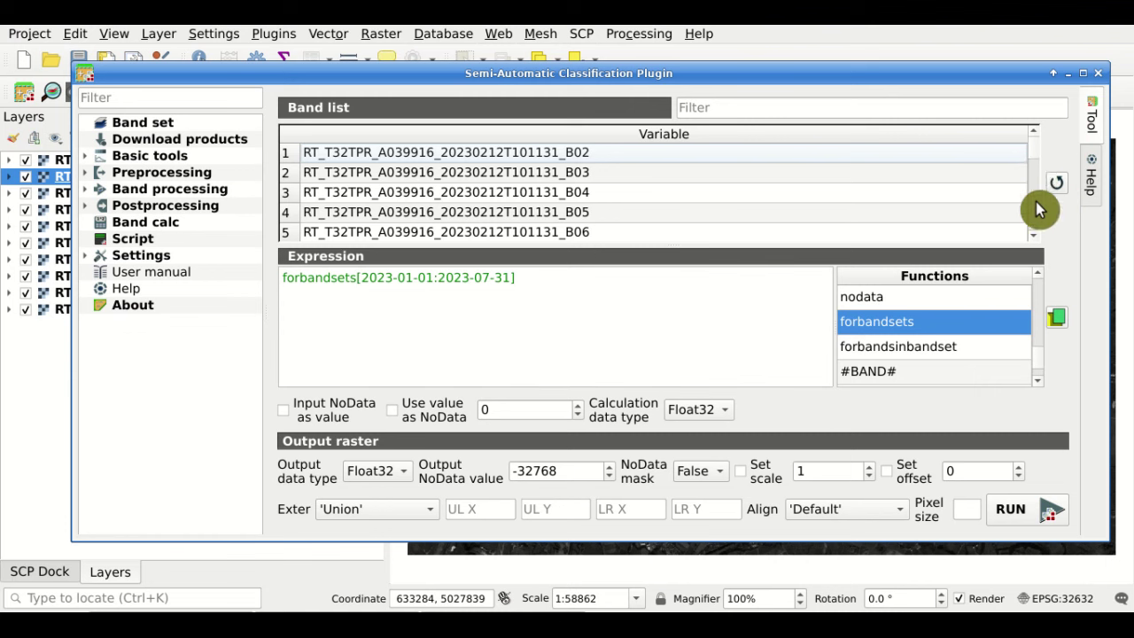
pyautogui.scroll(-7, 1036, 227)
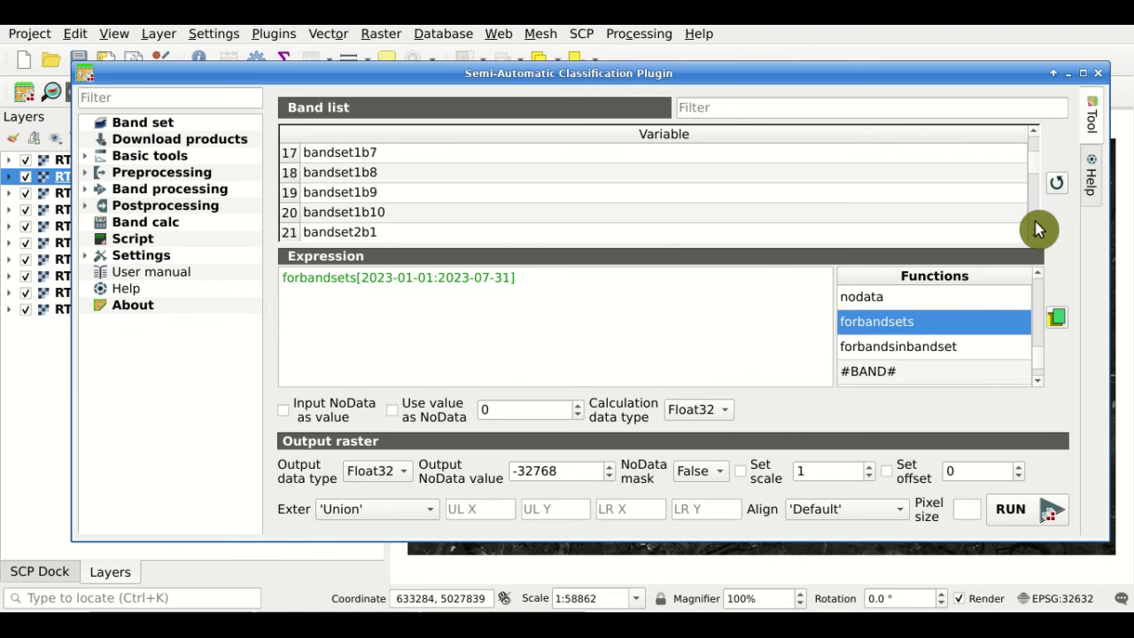
pyautogui.scroll(-18, 1038, 230)
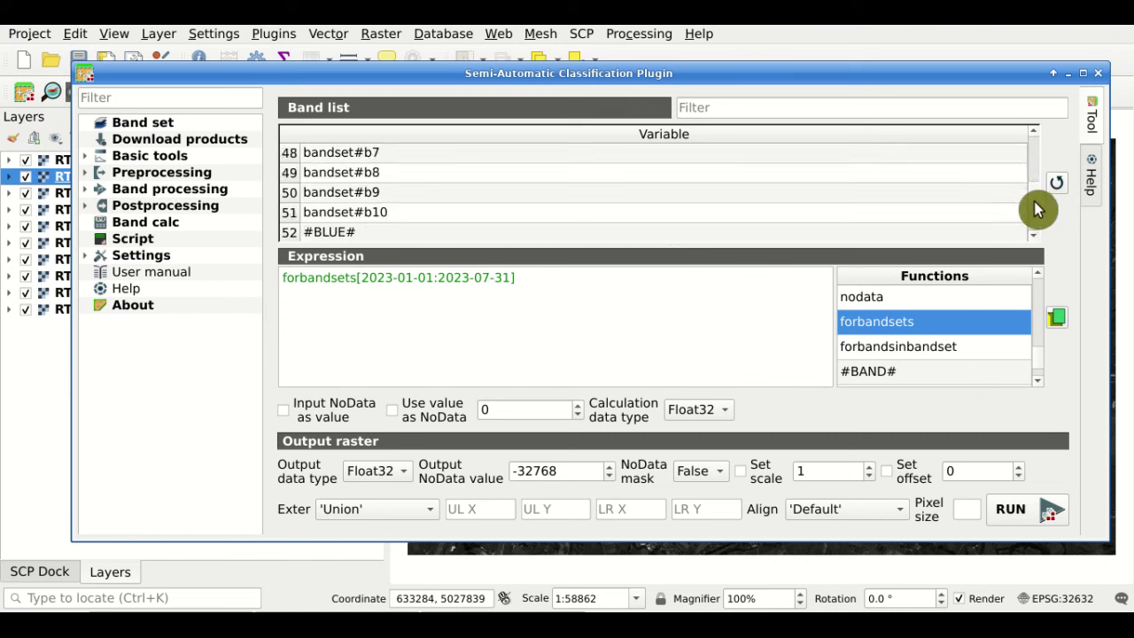
pyautogui.moveTo(1038, 235); pyautogui.dragTo(1025, 140)
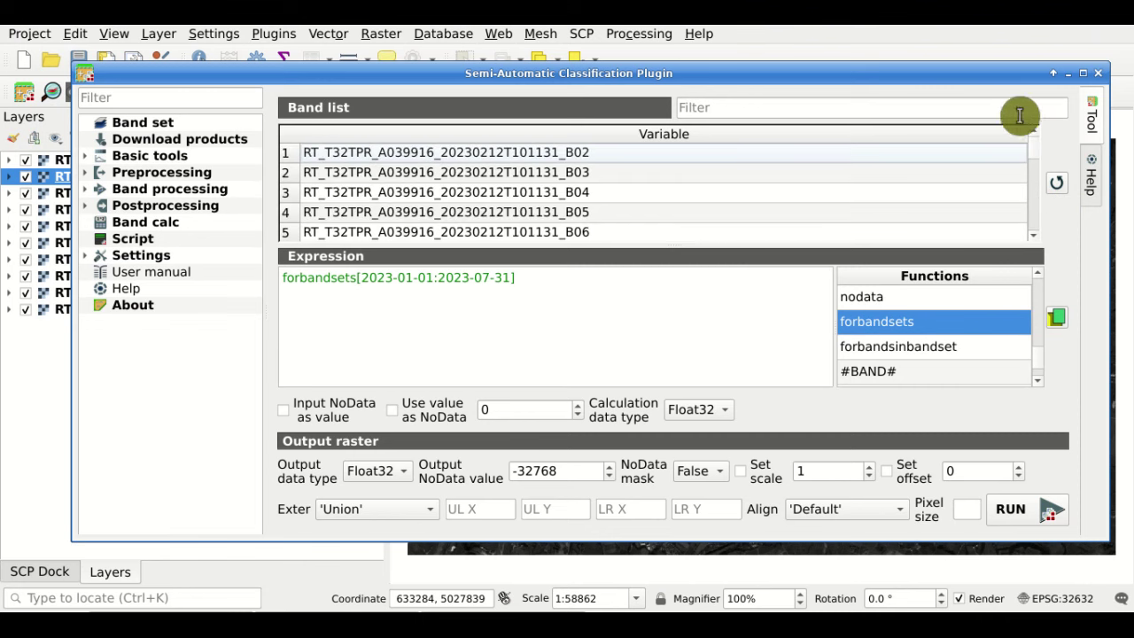
# - Insert the predefined NDVI index expression on a new line below the forbandsets[2023-01-01:2023-07-31] statement
pyautogui.click(560, 298)
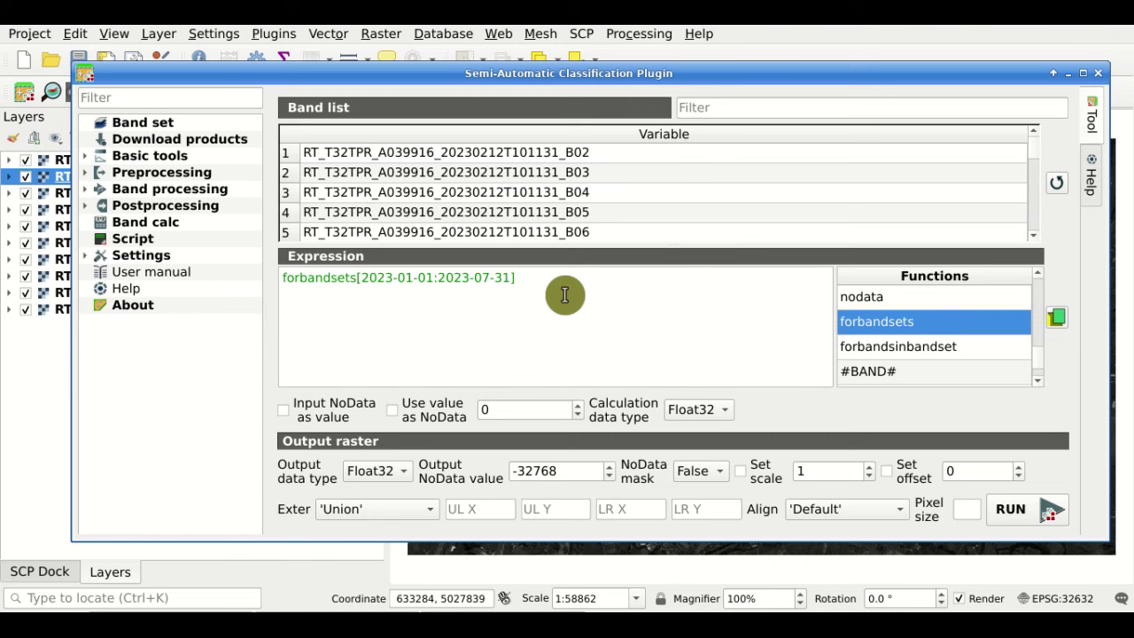
pyautogui.scroll(-14, 1036, 177)
pyautogui.scroll(-1, 1034, 198)
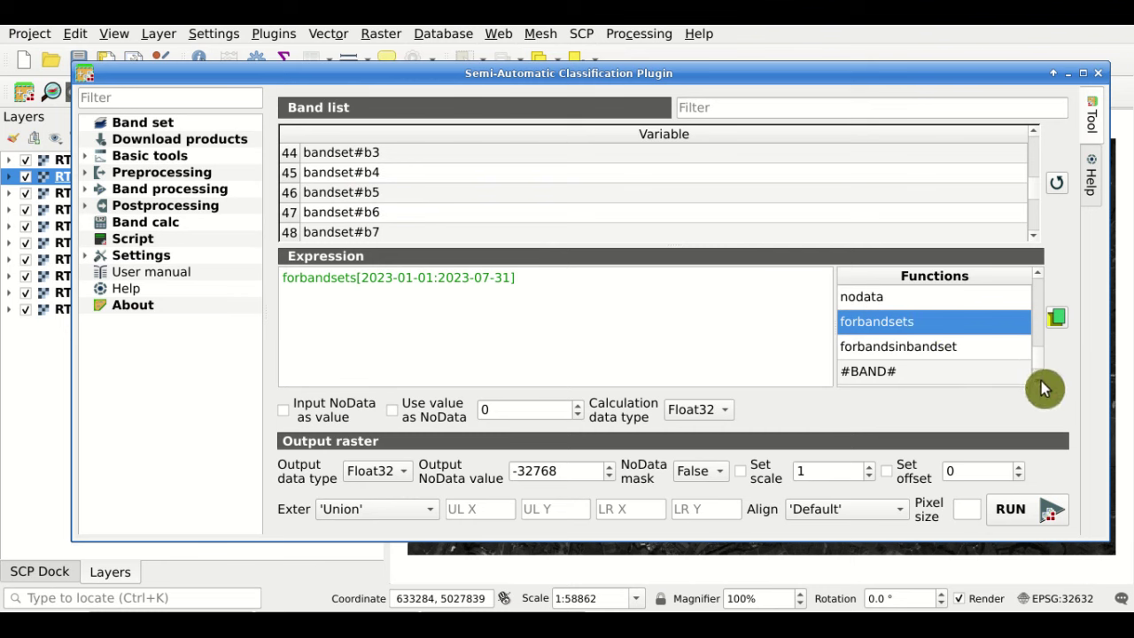
pyautogui.scroll(-1, 1042, 388)
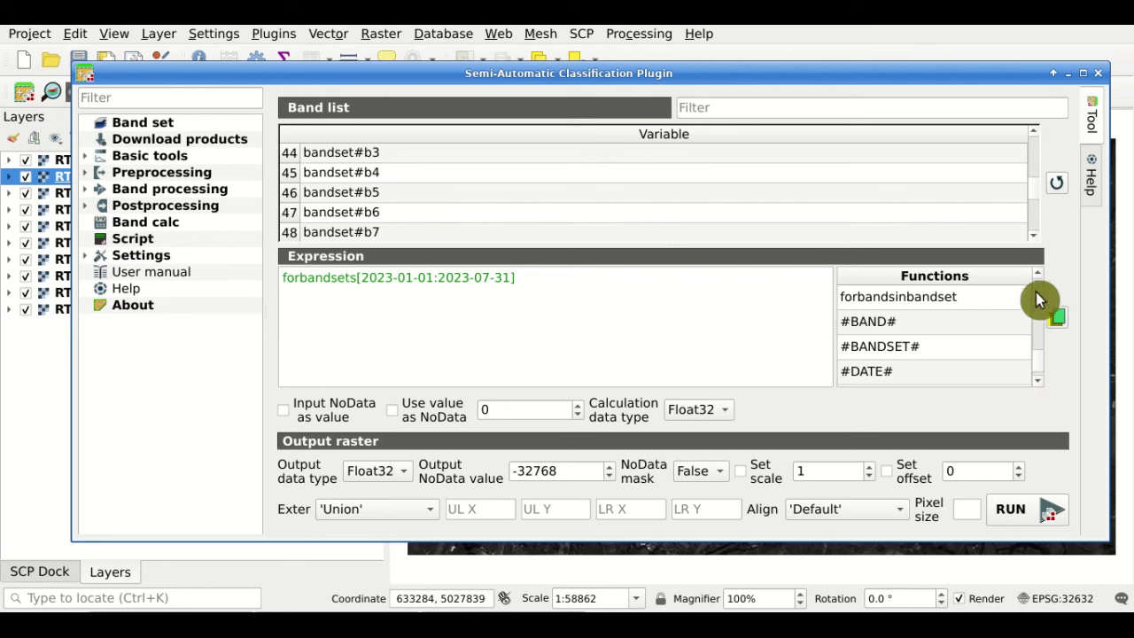
pyautogui.scroll(5, 1042, 283)
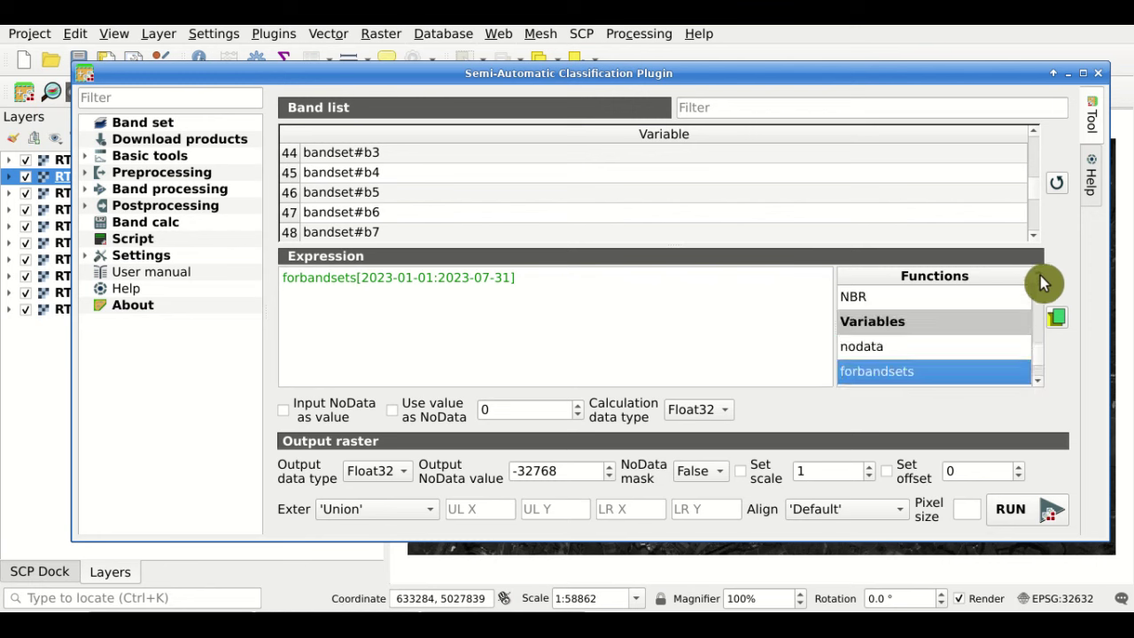
pyautogui.scroll(1, 1042, 282)
pyautogui.doubleClick(930, 301)
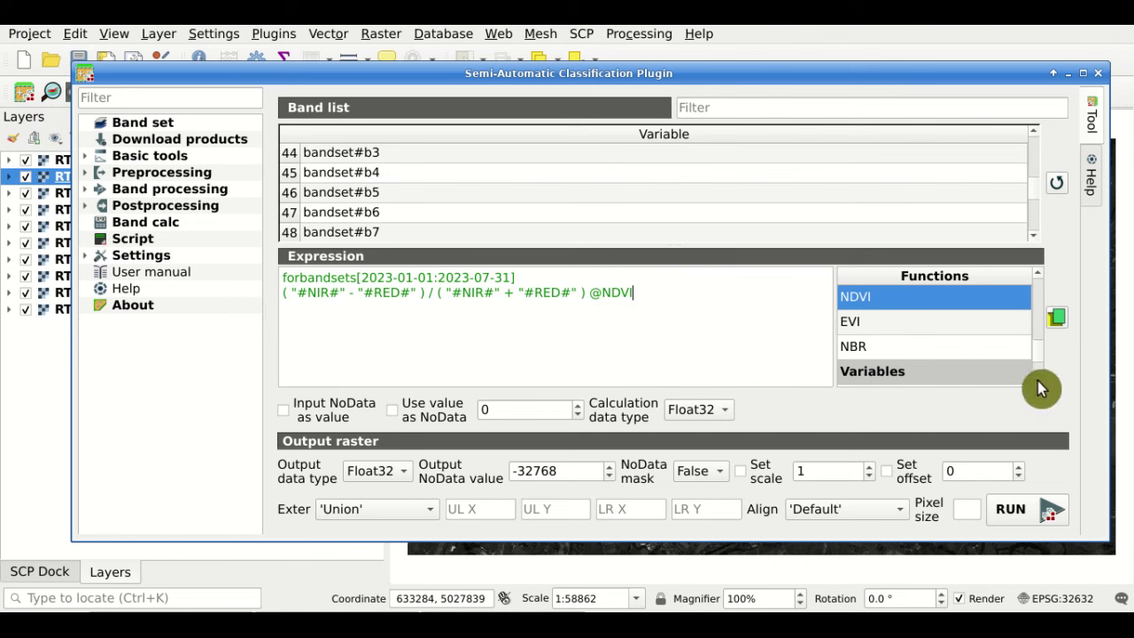
pyautogui.scroll(-3, 1037, 380)
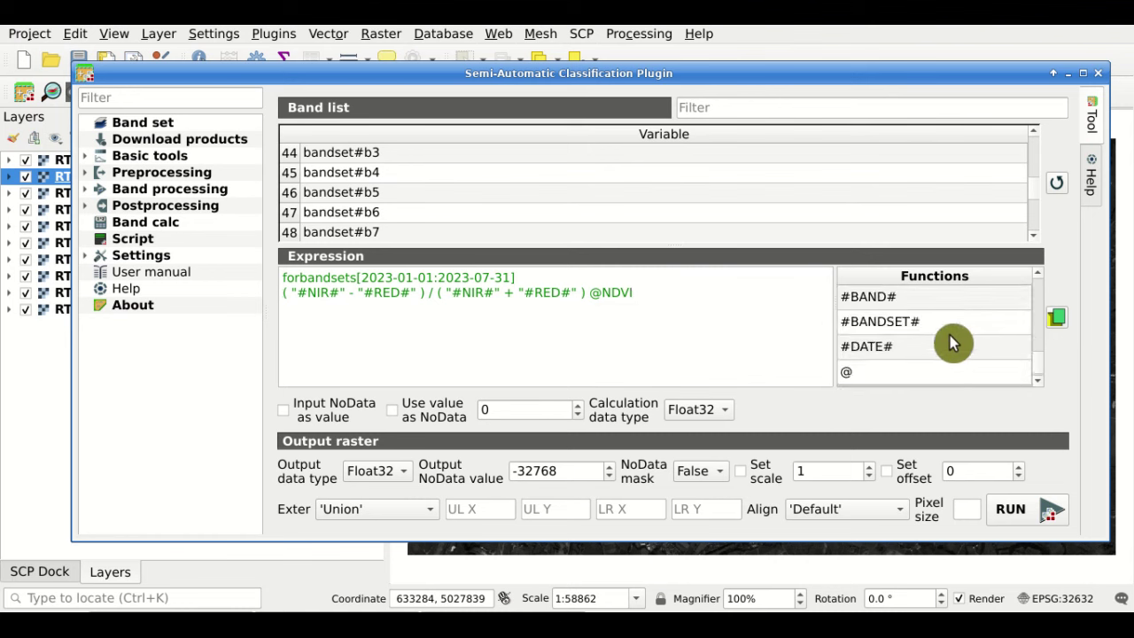
pyautogui.scroll(-1, 1038, 379)
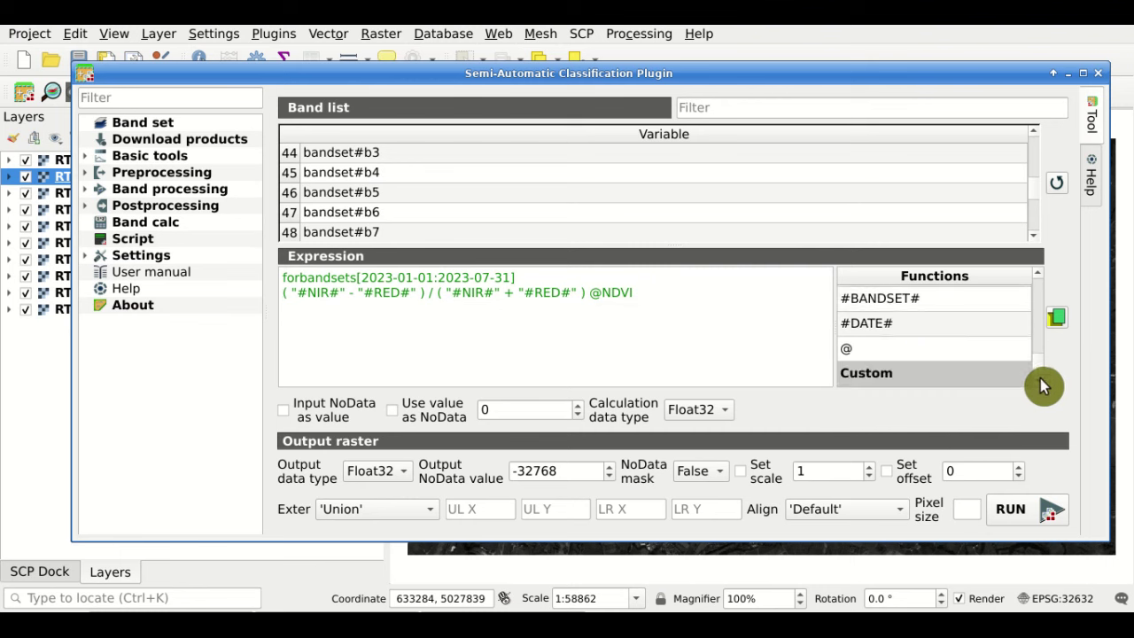
pyautogui.doubleClick(937, 308)
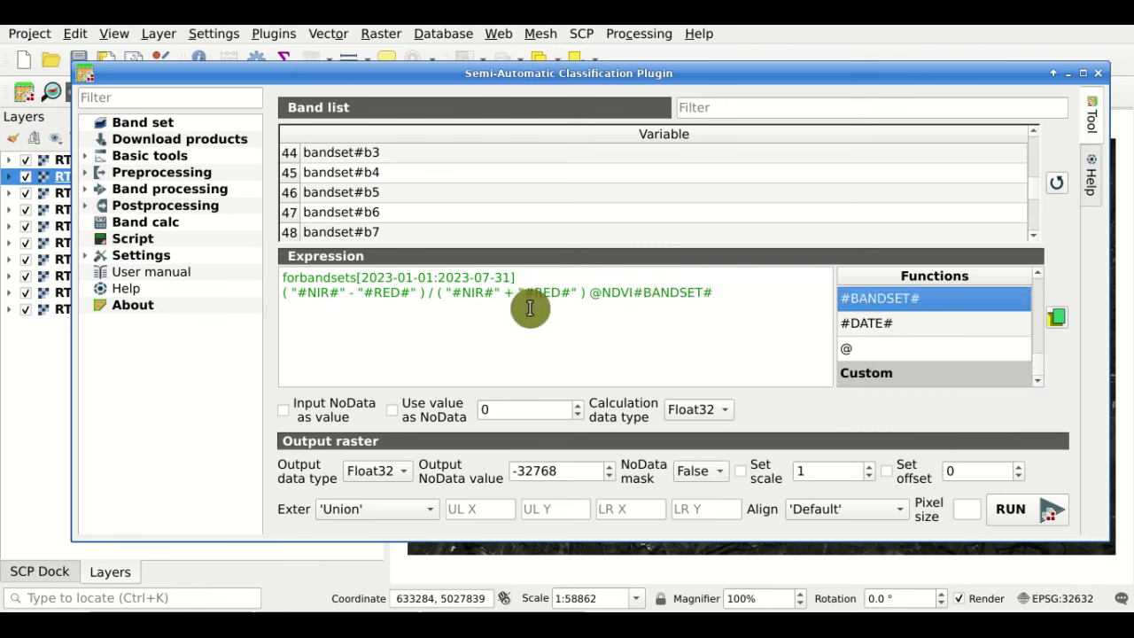
pyautogui.click(1047, 513)
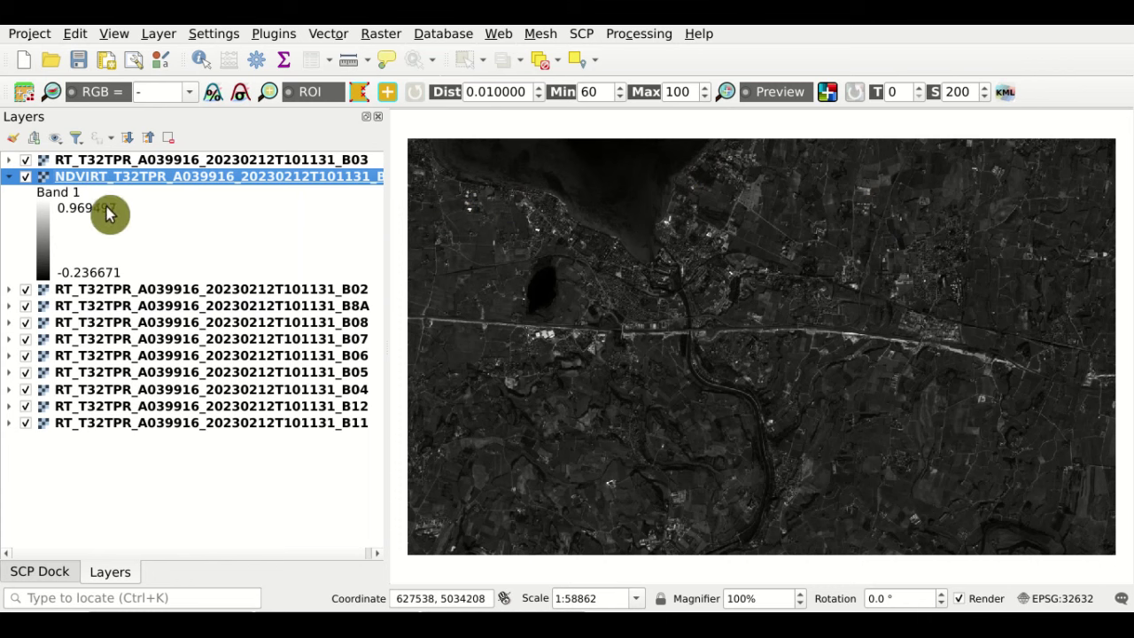
# - Move the NDVI raster to the top of the layers and review the dates of band sets 2 and 1
pyautogui.moveTo(89, 177); pyautogui.dragTo(107, 159)
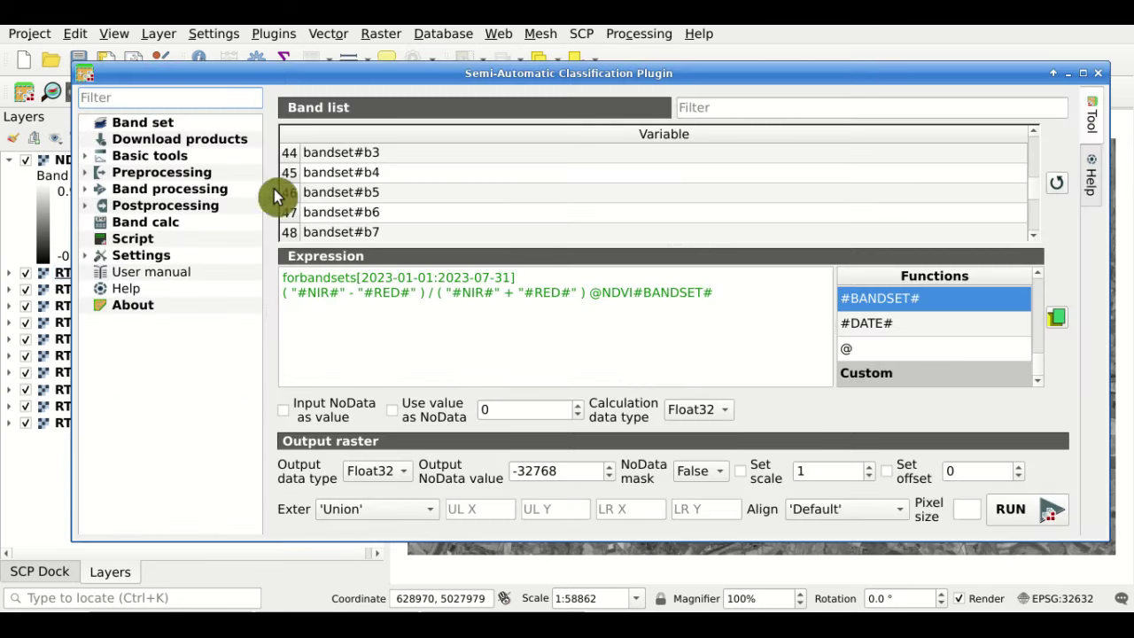
pyautogui.click(202, 126)
pyautogui.moveTo(246, 89); pyautogui.dragTo(418, 157)
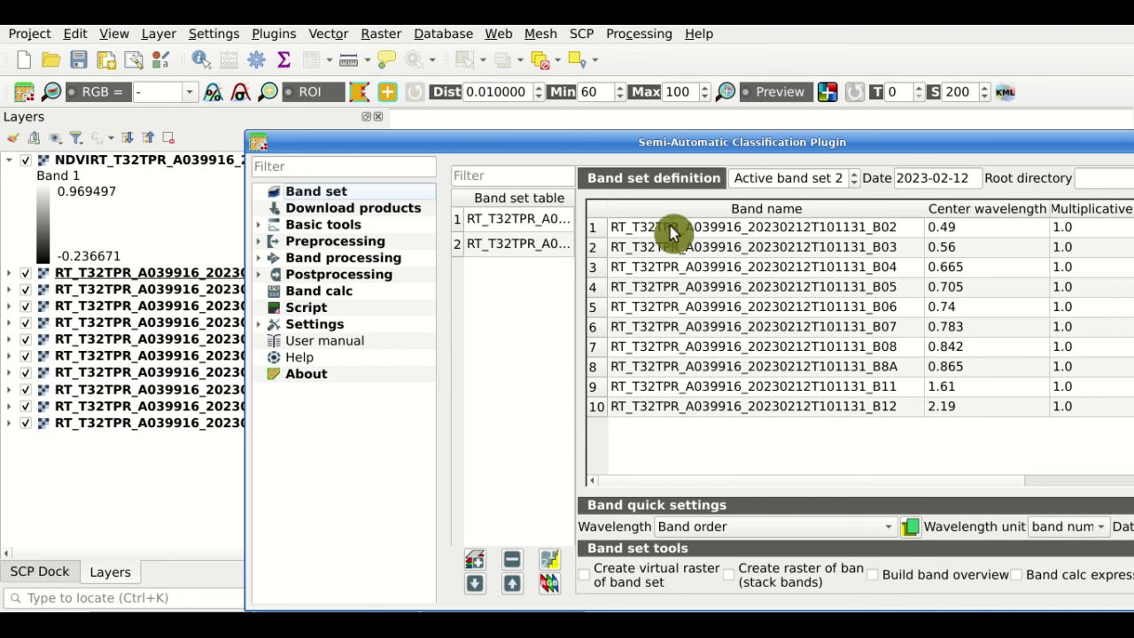
pyautogui.click(854, 183)
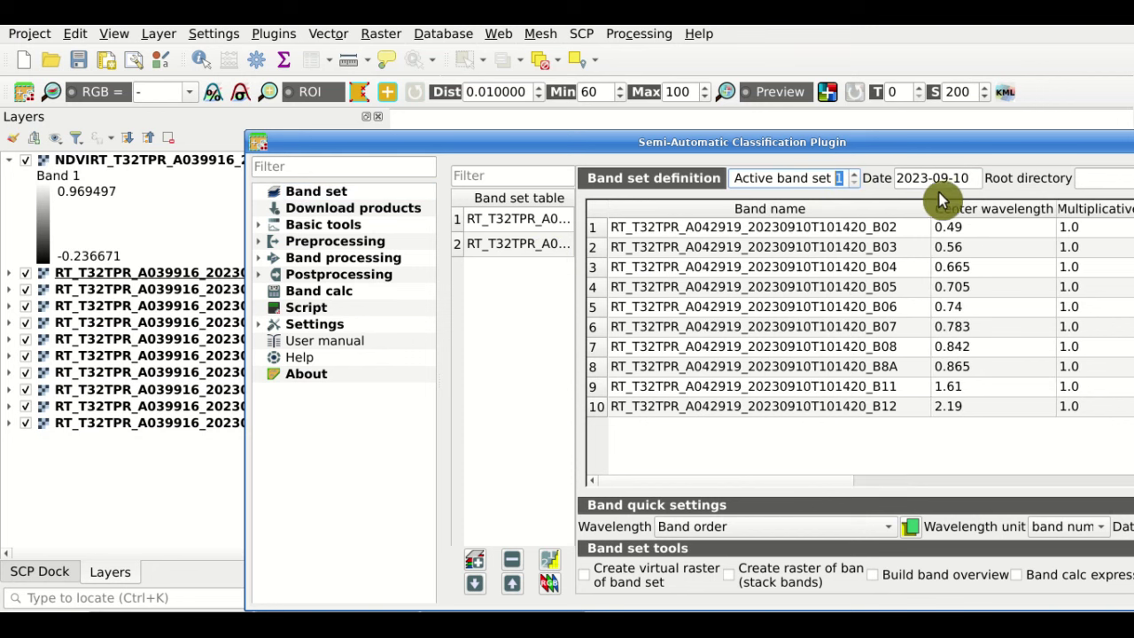
pyautogui.click(390, 290)
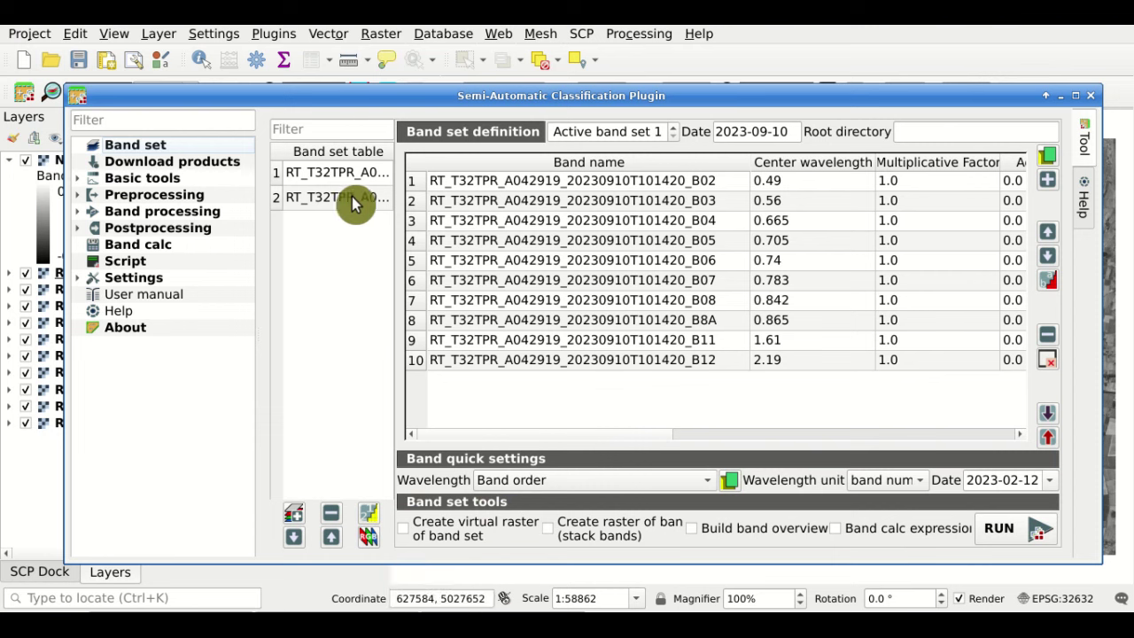
# - Create RGB color composites for both band sets in the band set table and hide the NDVI layer
pyautogui.moveTo(359, 184); pyautogui.dragTo(353, 215)
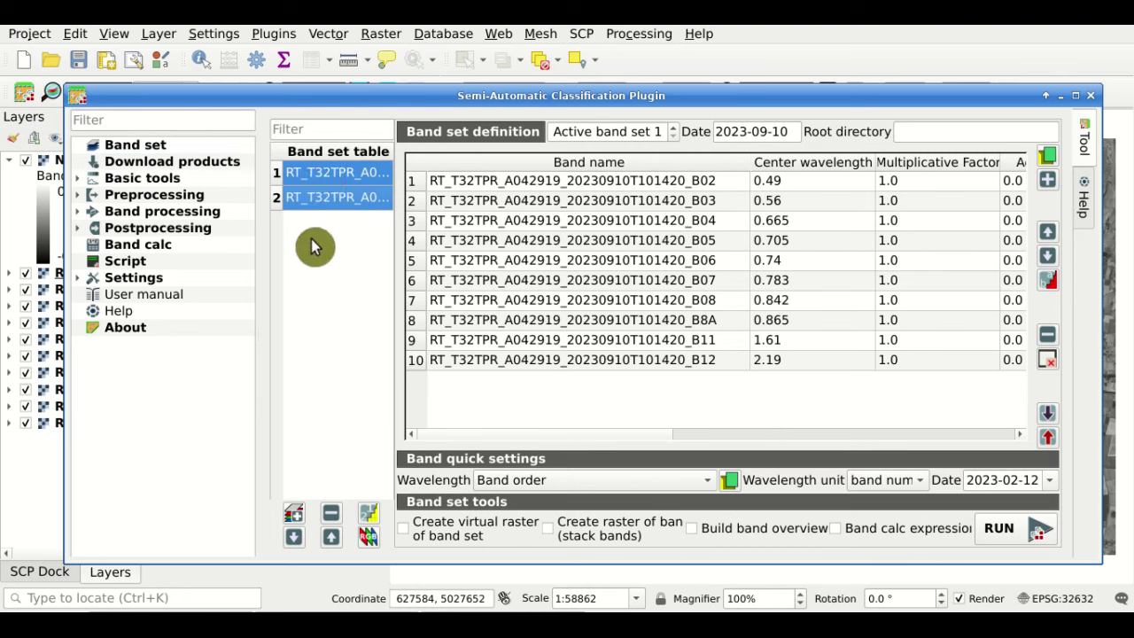
pyautogui.click(368, 538)
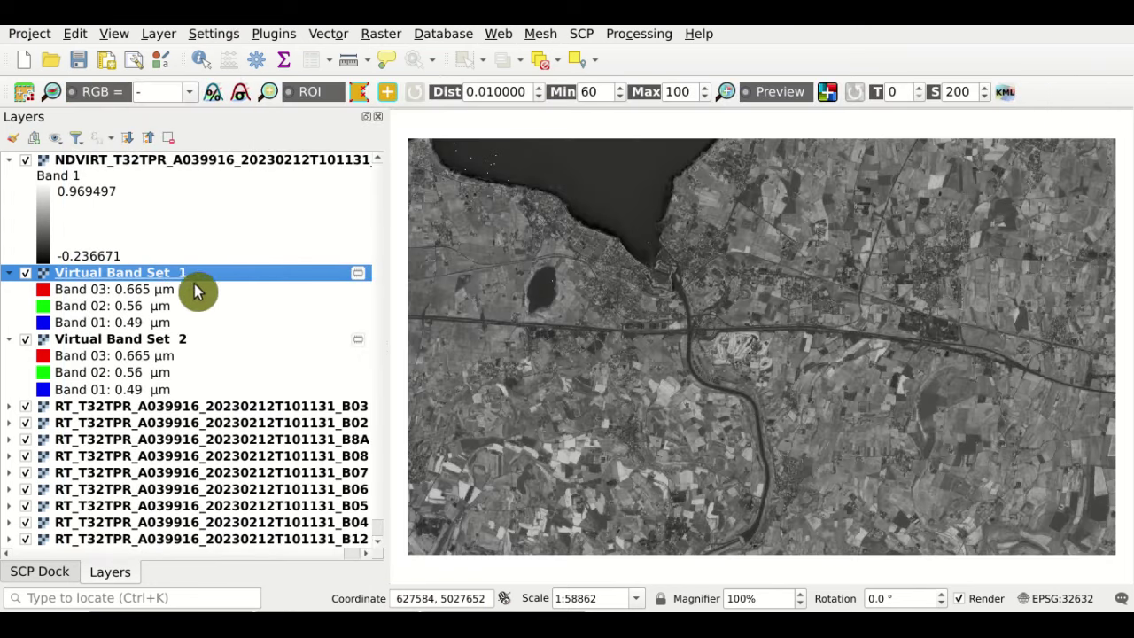
pyautogui.click(26, 160)
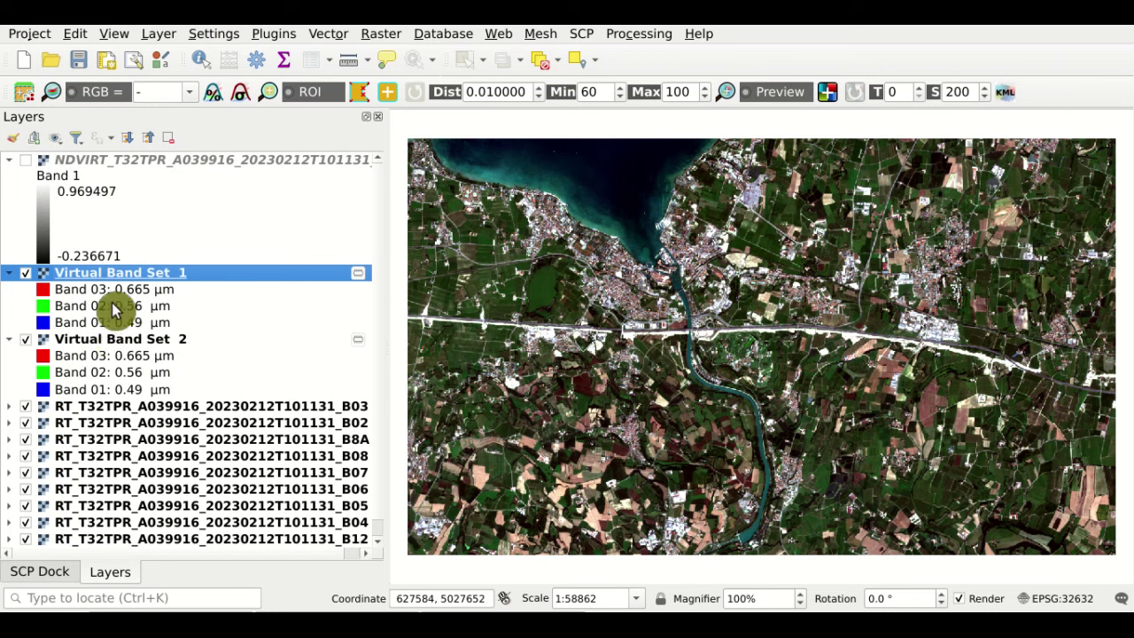
# - Toggle the visibility of Virtual Band Set 1 off and on to compare the two color composites
pyautogui.click(28, 276)
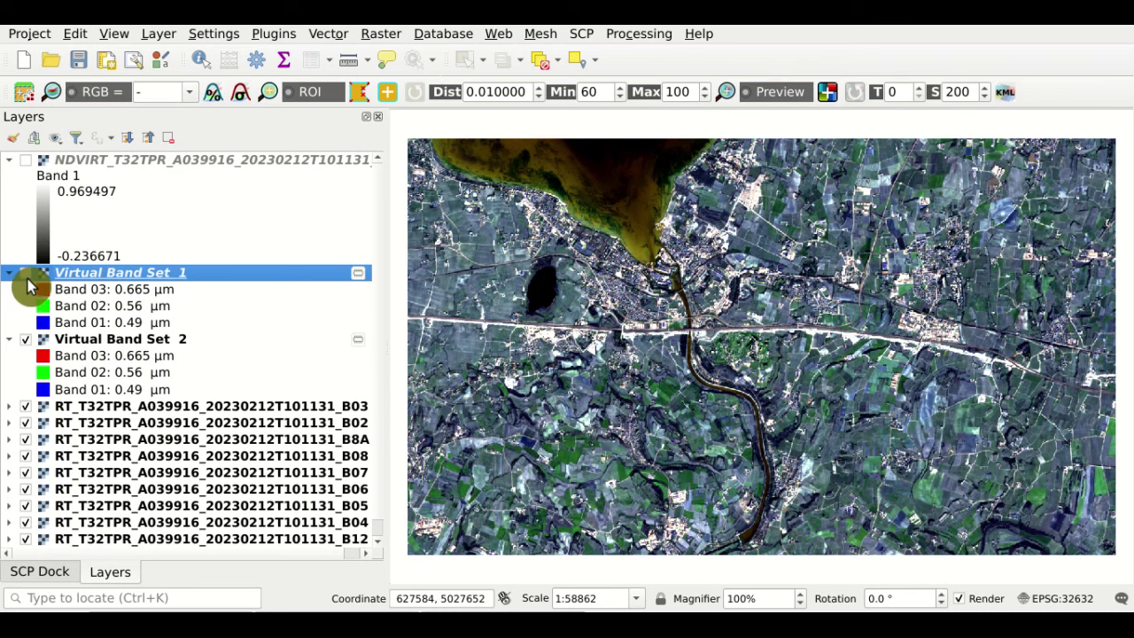
pyautogui.click(28, 277)
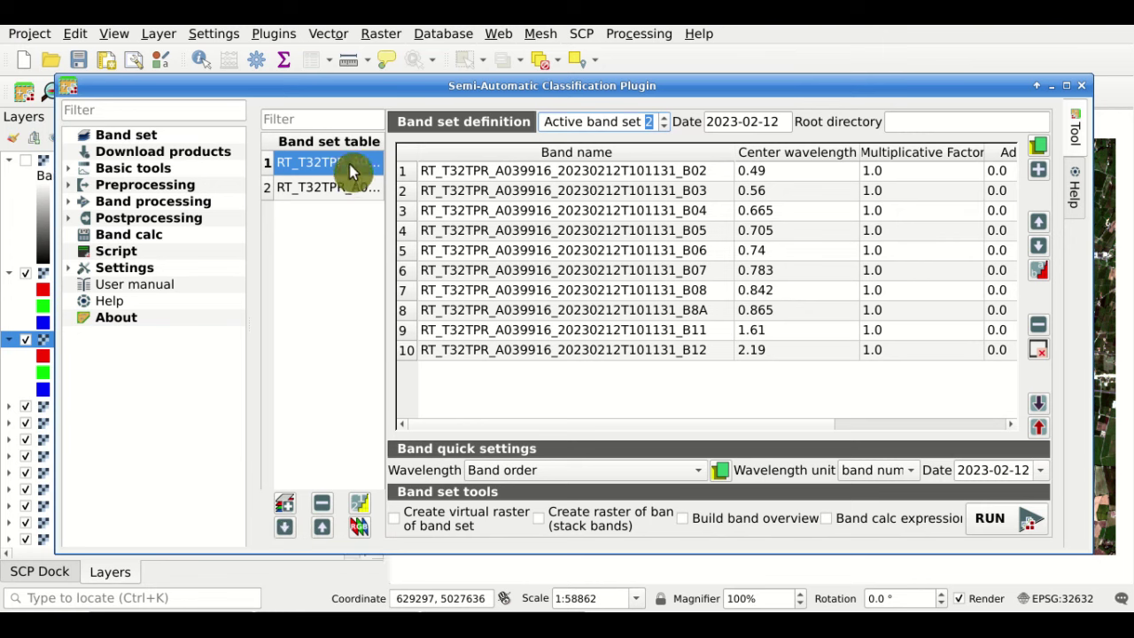
# - Move the 2023-02-12 band set up one place in the band set table and check both band sets
pyautogui.click(358, 191)
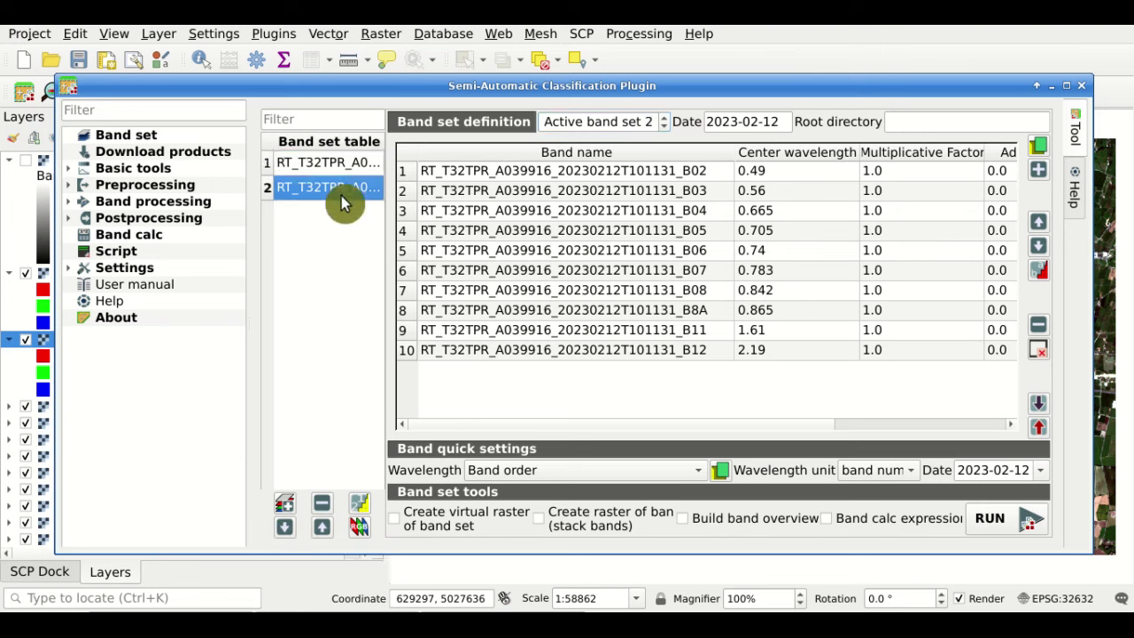
pyautogui.click(323, 530)
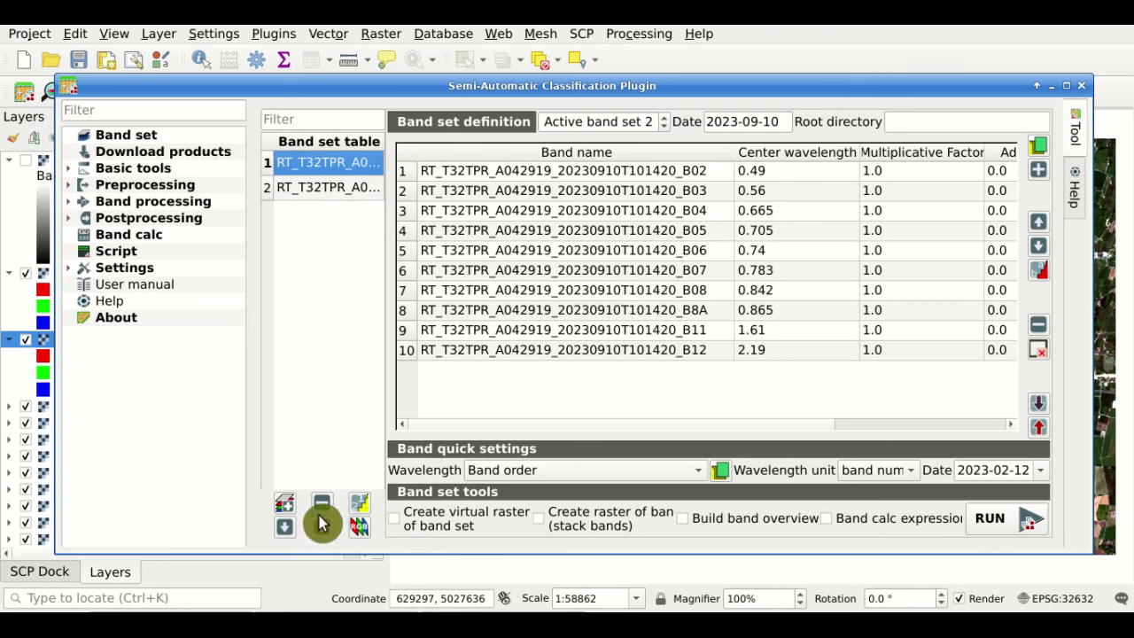
pyautogui.click(359, 166)
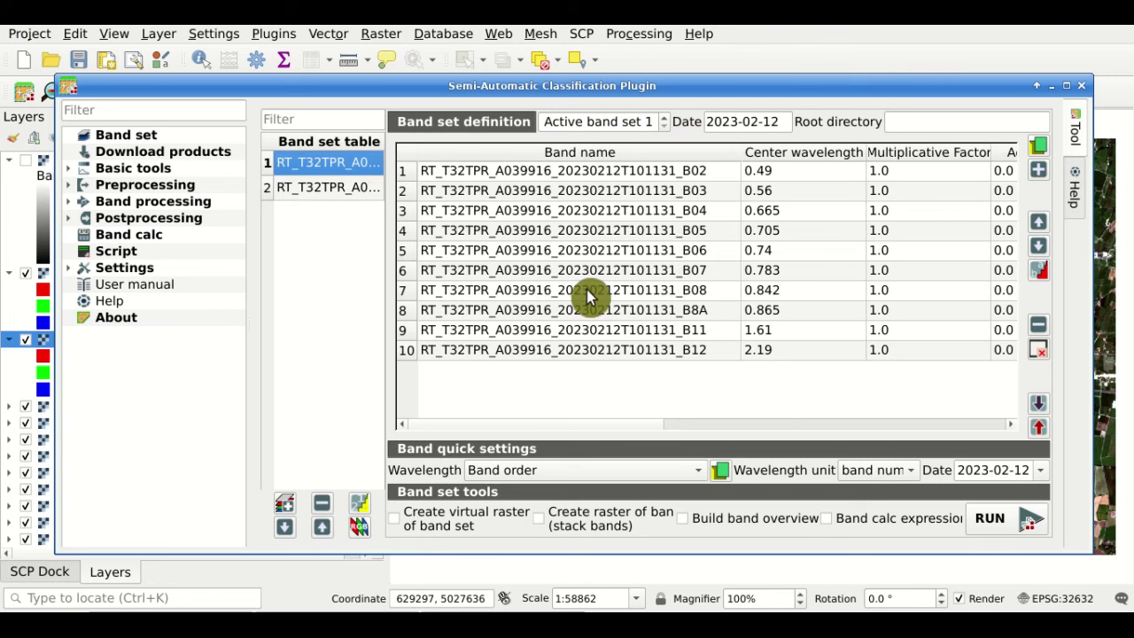
pyautogui.click(359, 192)
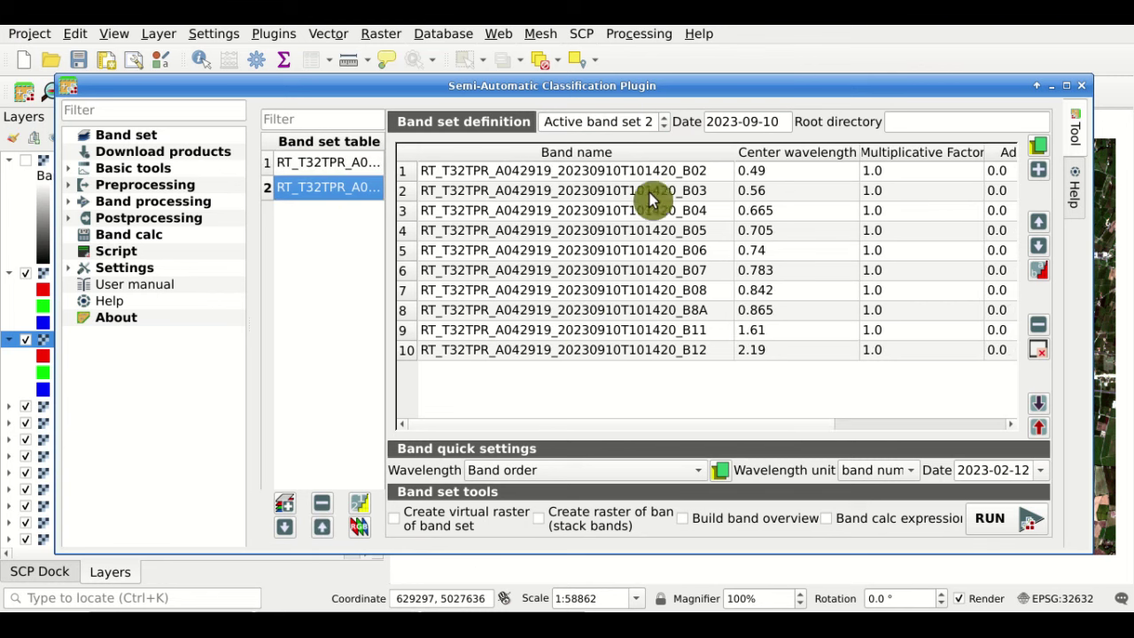
pyautogui.click(351, 168)
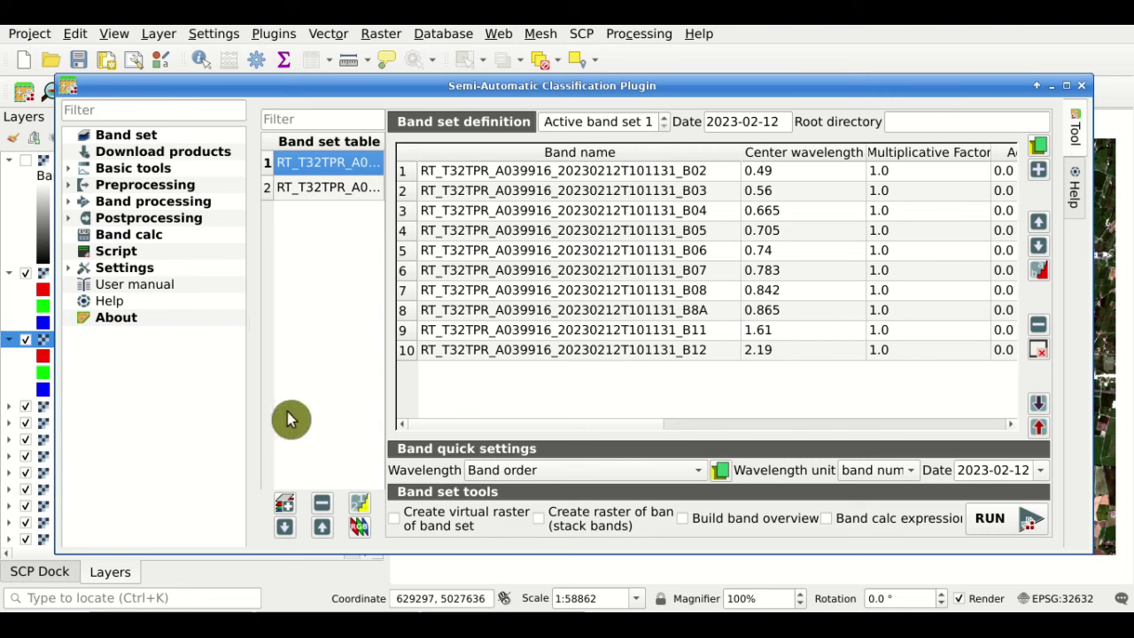
# - Move the 2023-09-10 band set up one place, sort the band sets by date and make the first one active
pyautogui.click(366, 195)
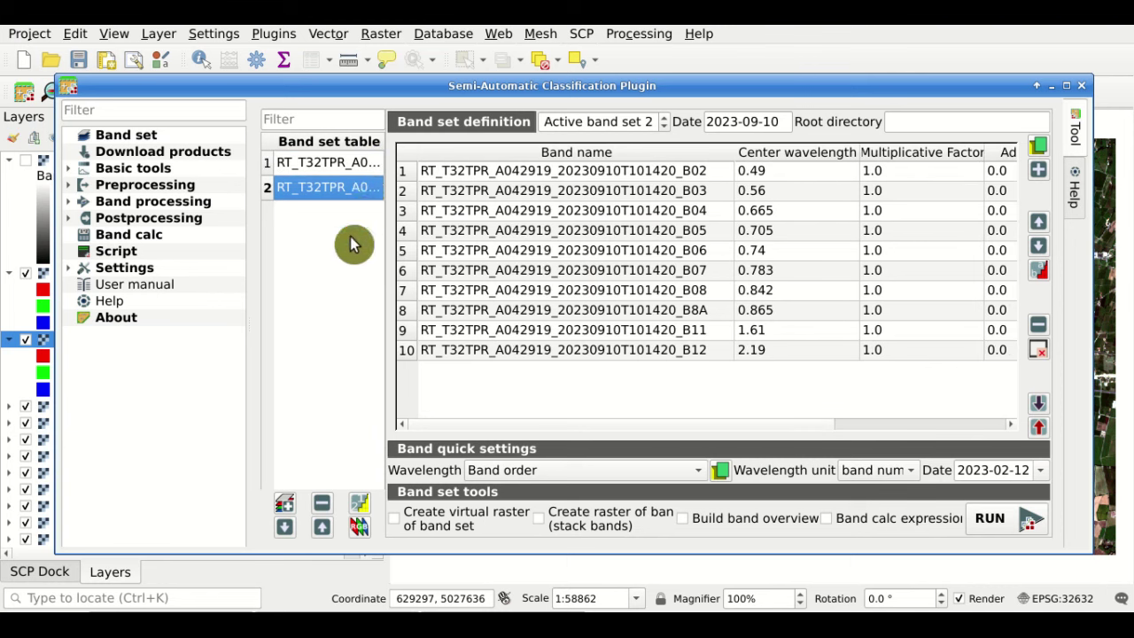
pyautogui.click(323, 527)
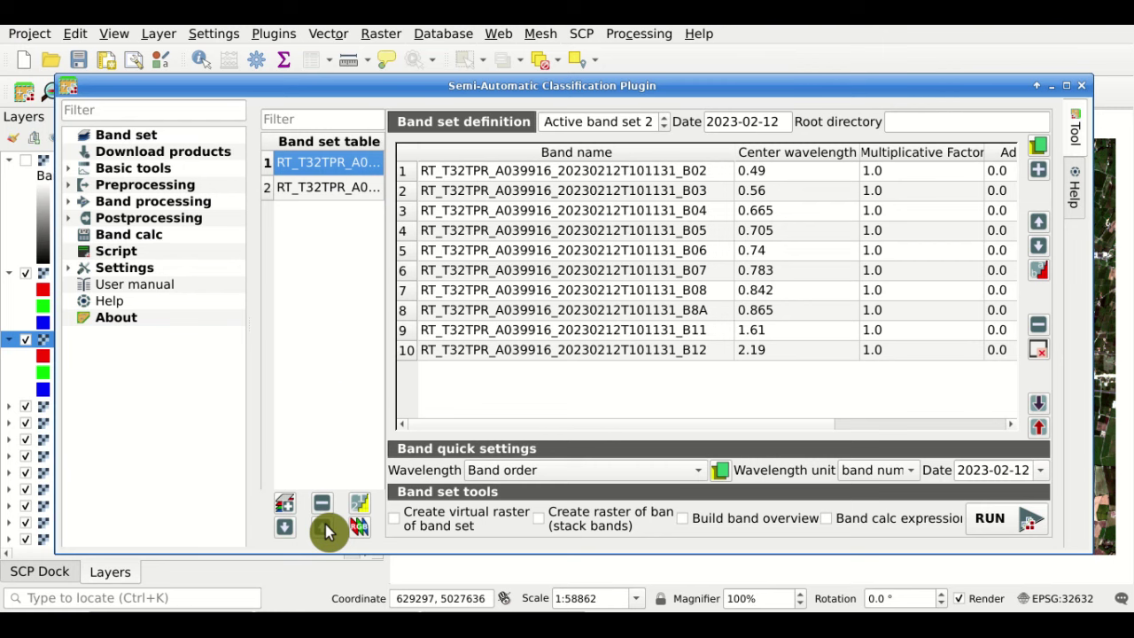
pyautogui.click(354, 168)
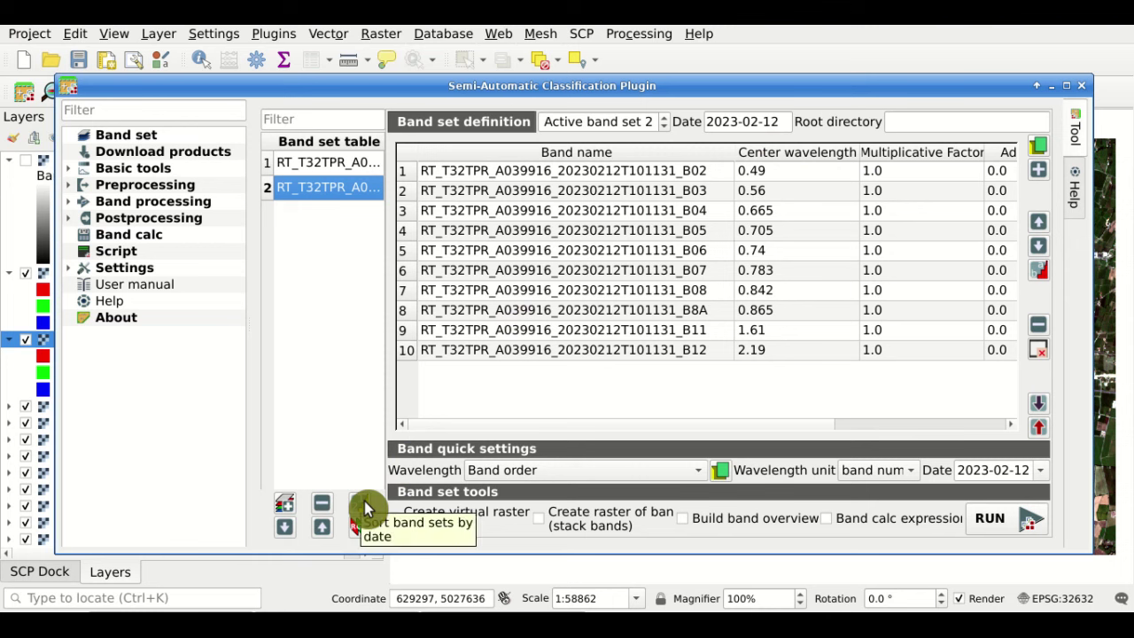
pyautogui.click(363, 506)
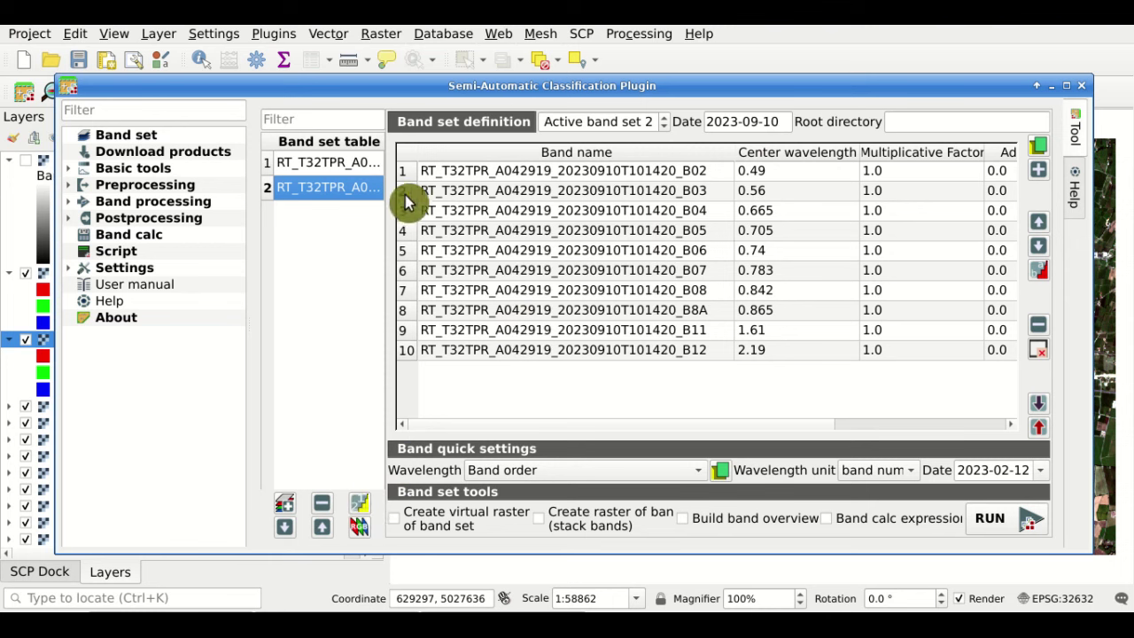
pyautogui.click(350, 163)
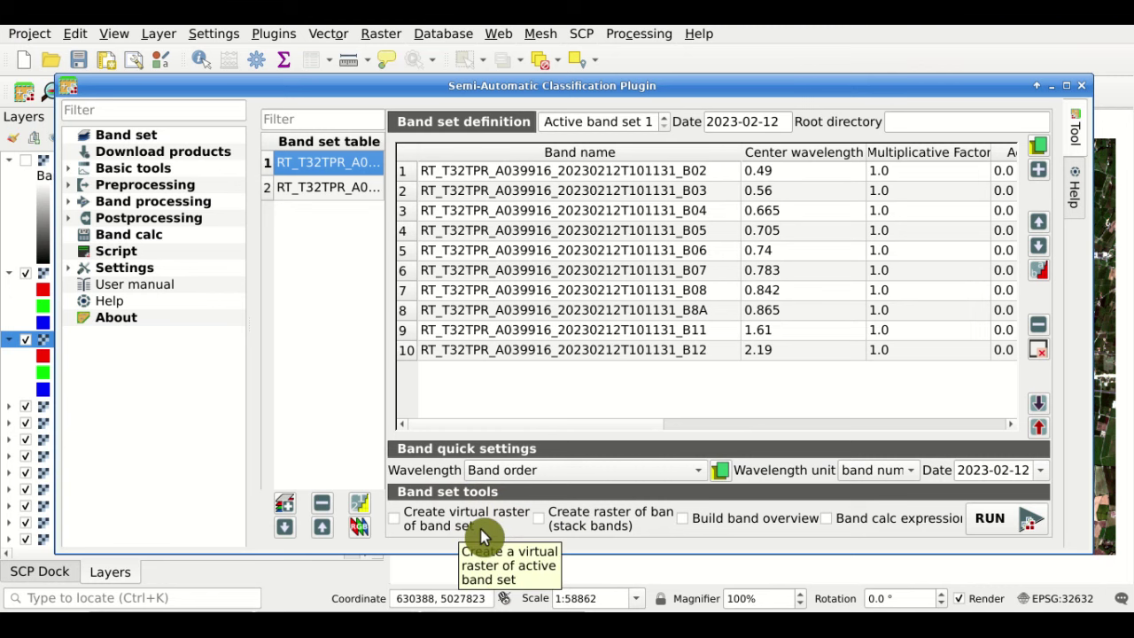
# - Review the virtual band set layers and the expression in Band calc
pyautogui.click(198, 582)
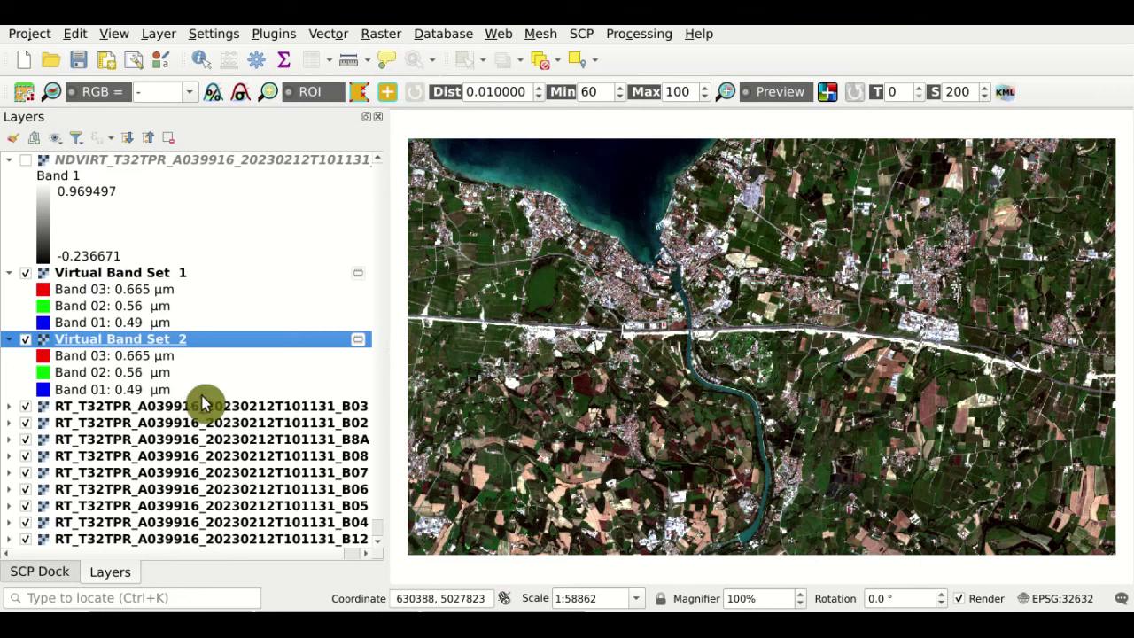
pyautogui.click(443, 531)
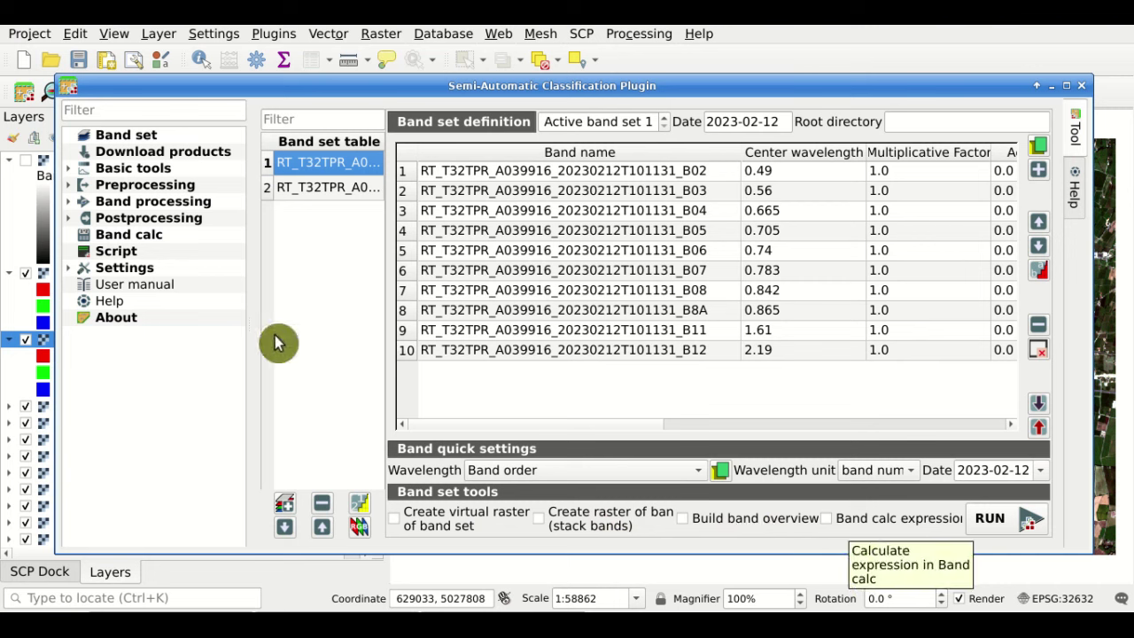
pyautogui.click(179, 236)
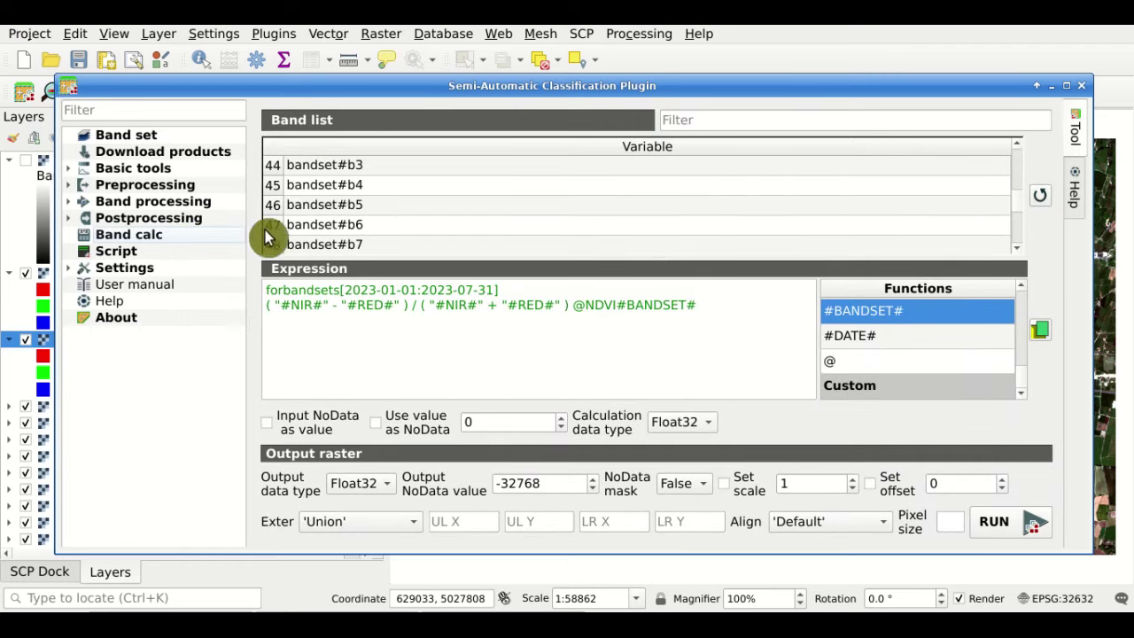
# - Create a virtual raster of band set 1 and build its band overviews, outputting to the calculations folder
pyautogui.click(200, 138)
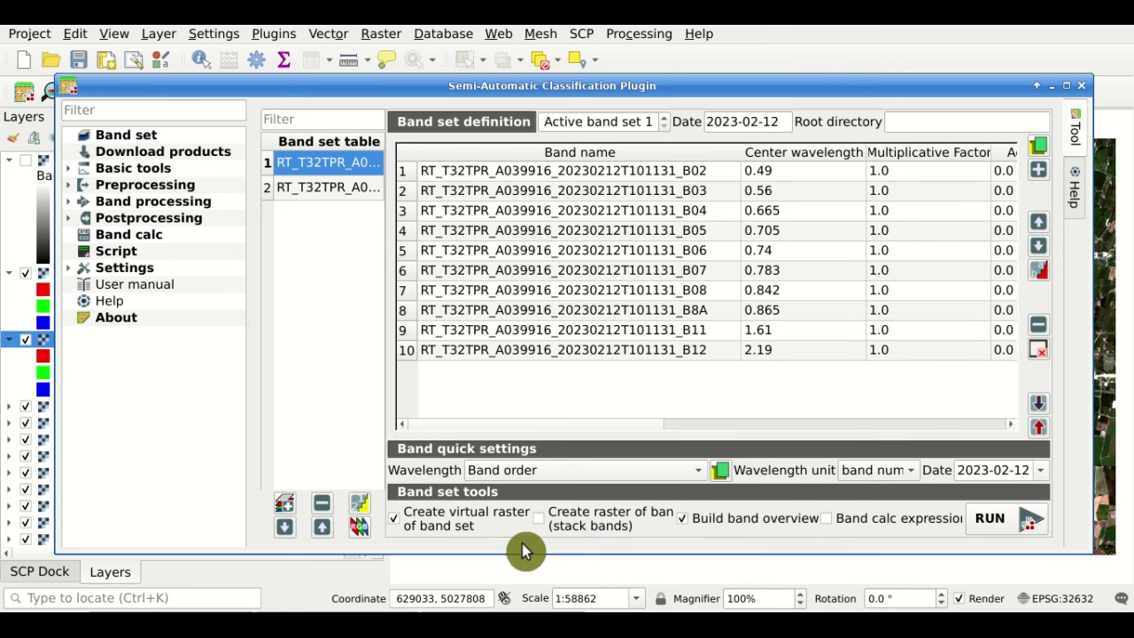
pyautogui.click(1030, 526)
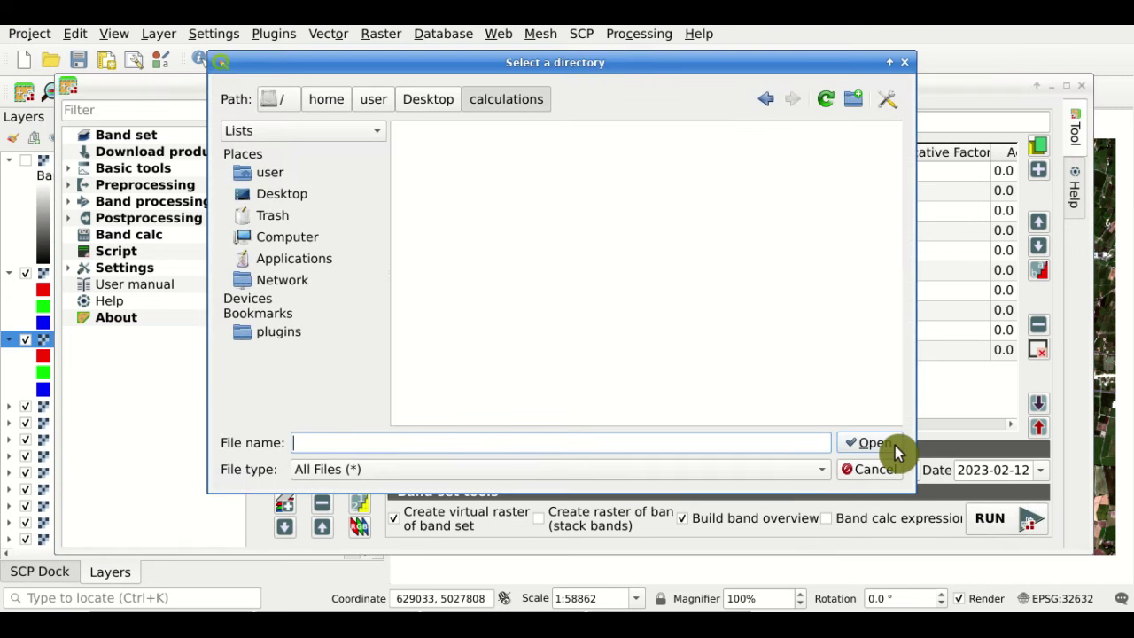
pyautogui.click(872, 442)
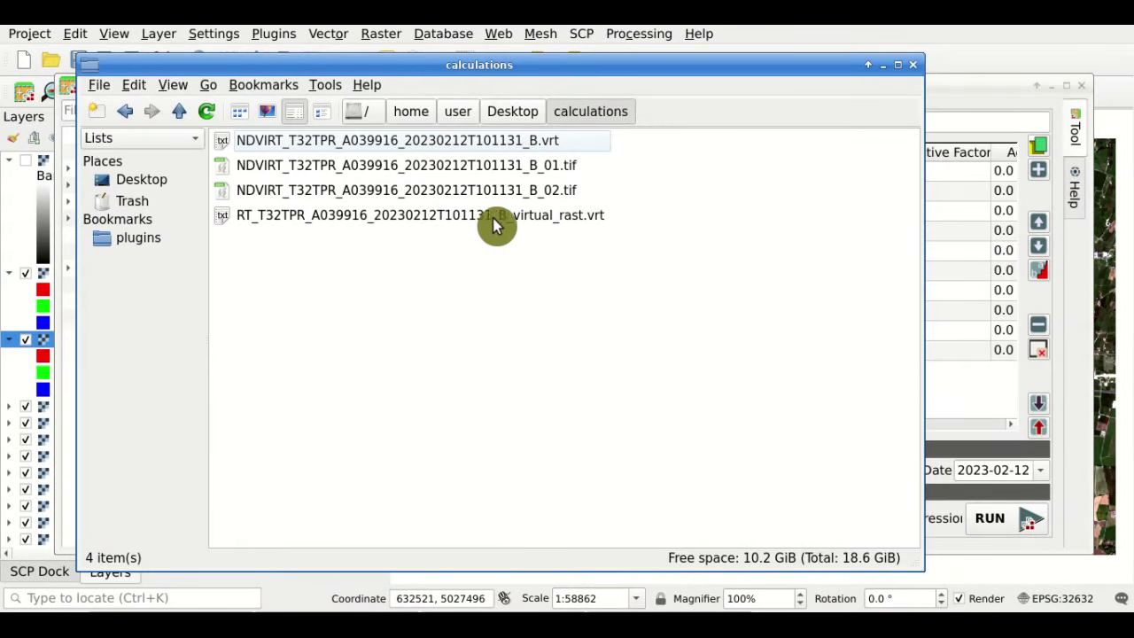
# - Load RT_T32TPR_A039916_20230212T101131_B_virtual_rast.vrt from the calculations folder into the QGIS layers
pyautogui.click(530, 220)
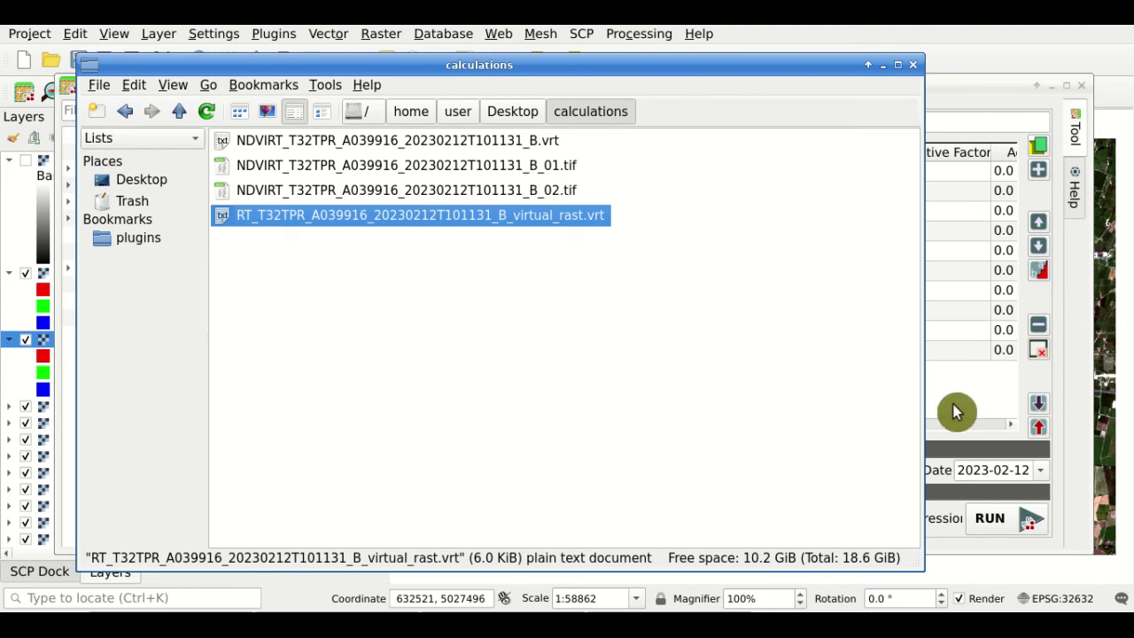
pyautogui.moveTo(370, 216); pyautogui.dragTo(20, 195)
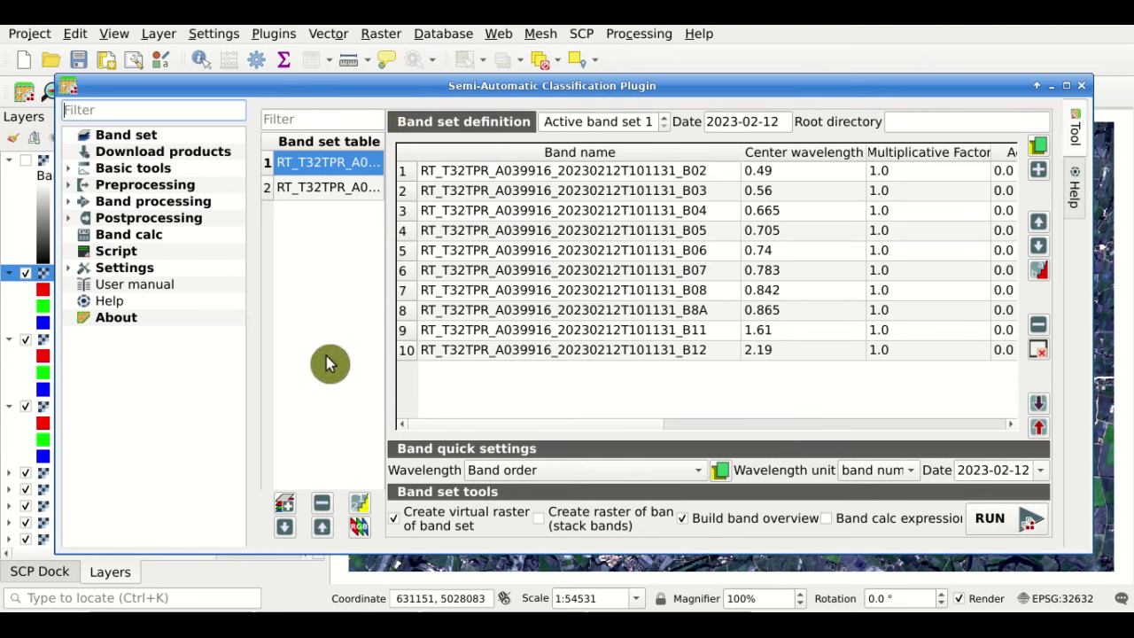
# - Add three new empty band sets to the band set table
pyautogui.click(285, 503)
pyautogui.click(285, 503)
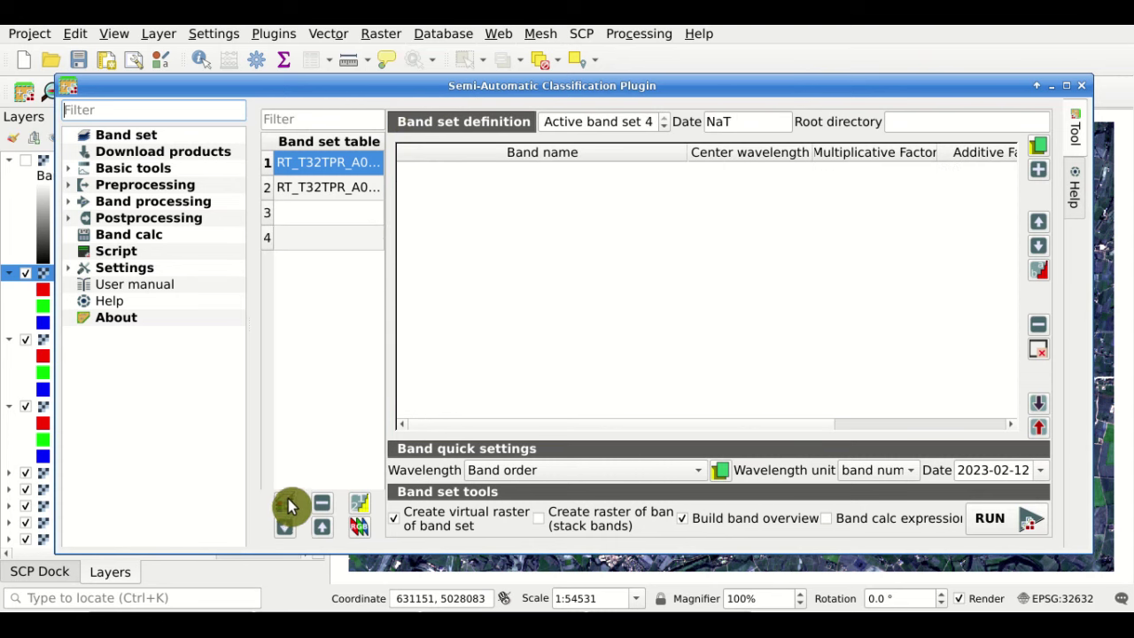
pyautogui.click(286, 503)
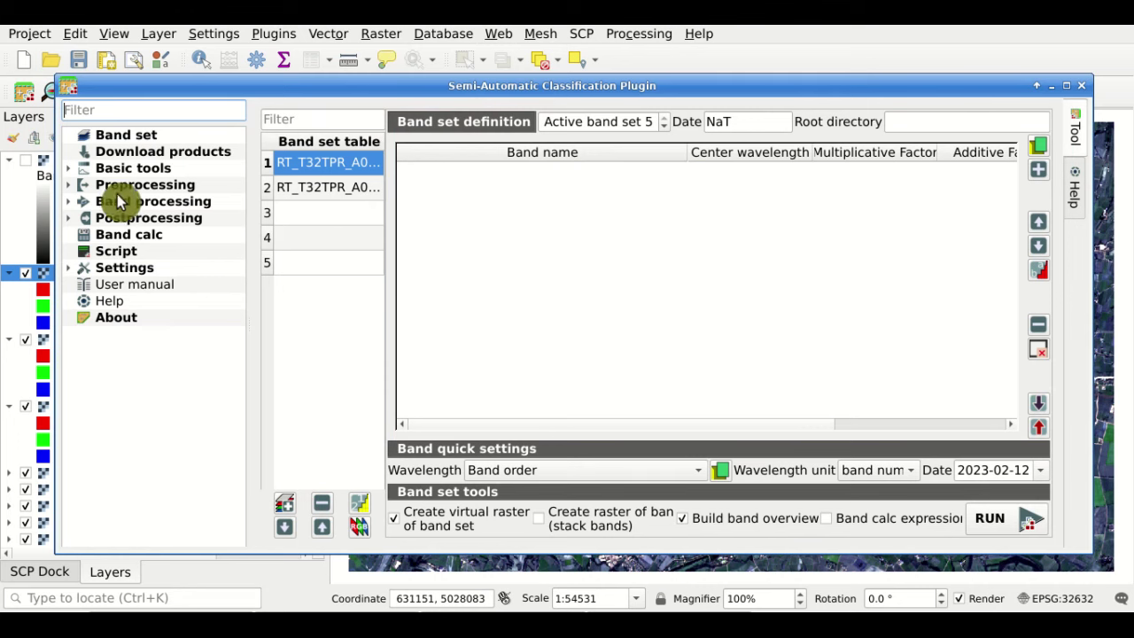
# - Open the Classification tool among the band processing tools
pyautogui.click(72, 202)
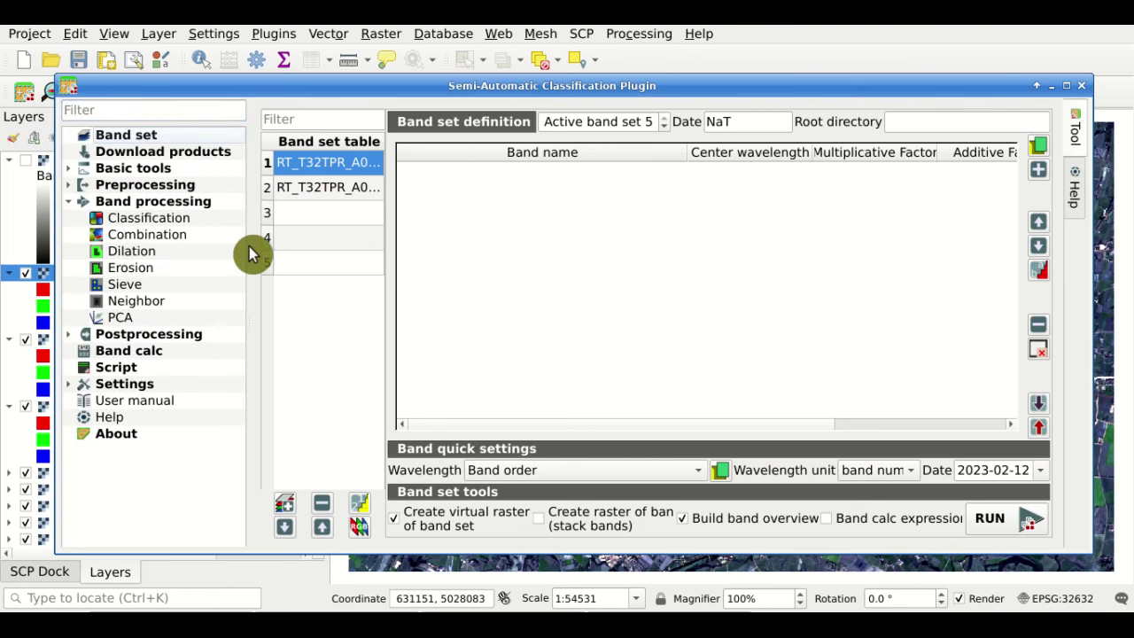
pyautogui.click(193, 220)
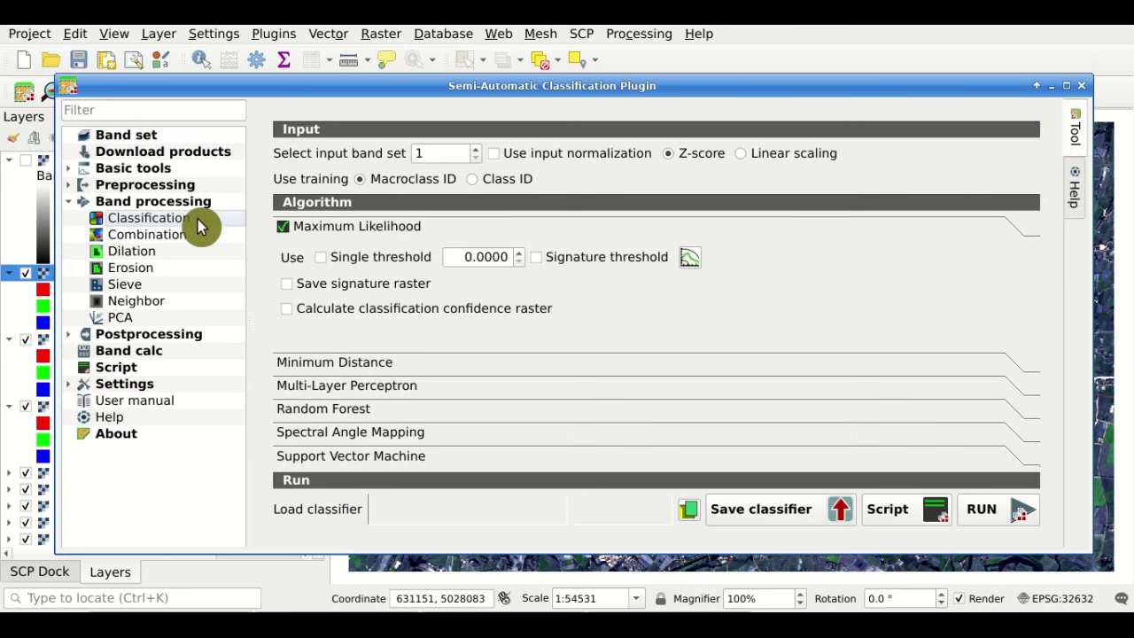